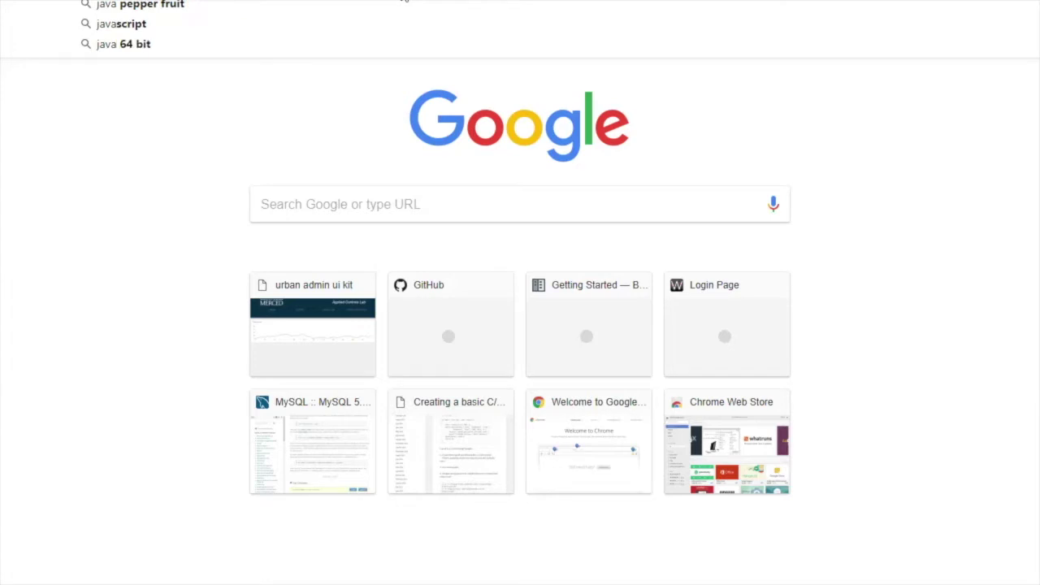
Search Google for java jdk 8 and open Oracle's Java SE Development Kit 8 downloads page
text(jdk)
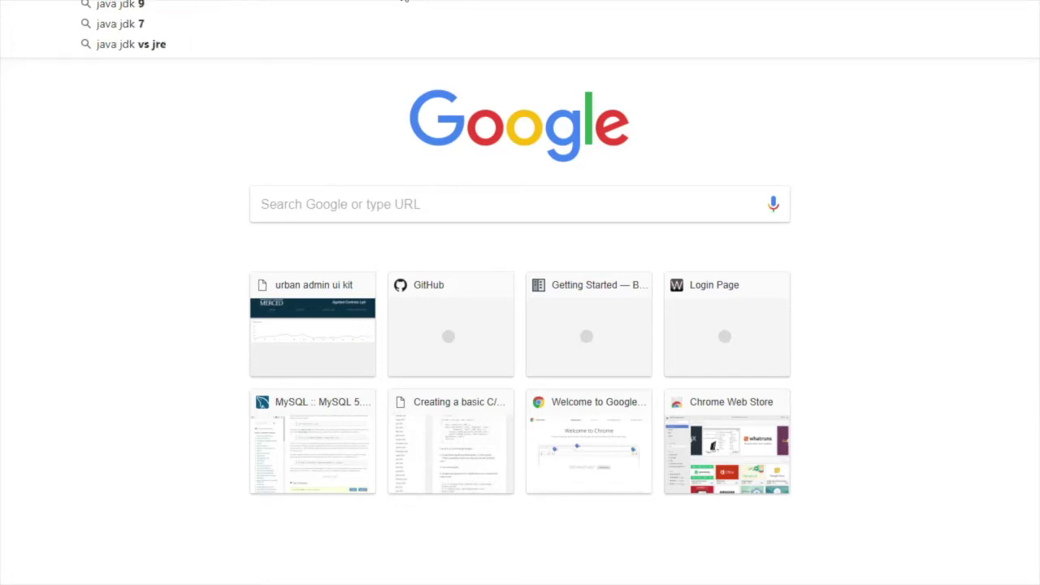
text( 8)
key(Return)
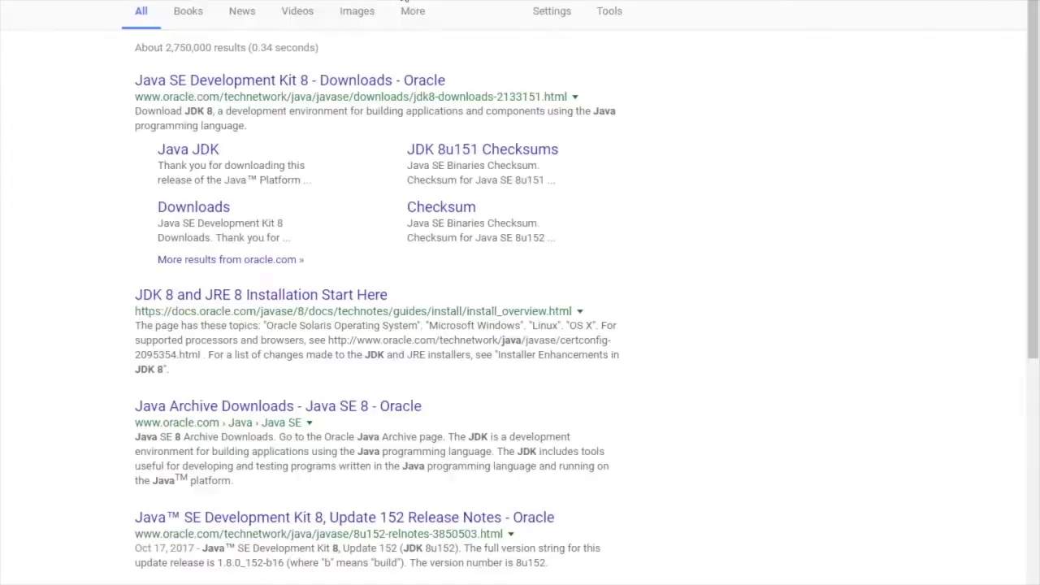
click(290, 81)
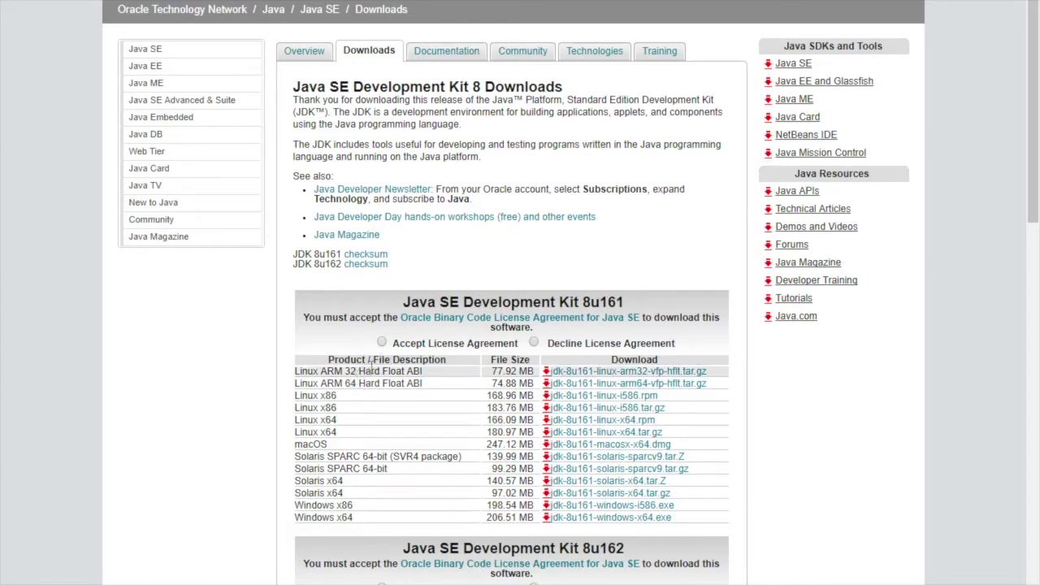
Accept the license agreements for JDK 8u161 and 8u162, and download jdk-8u162-windows-x64.exe
click(381, 342)
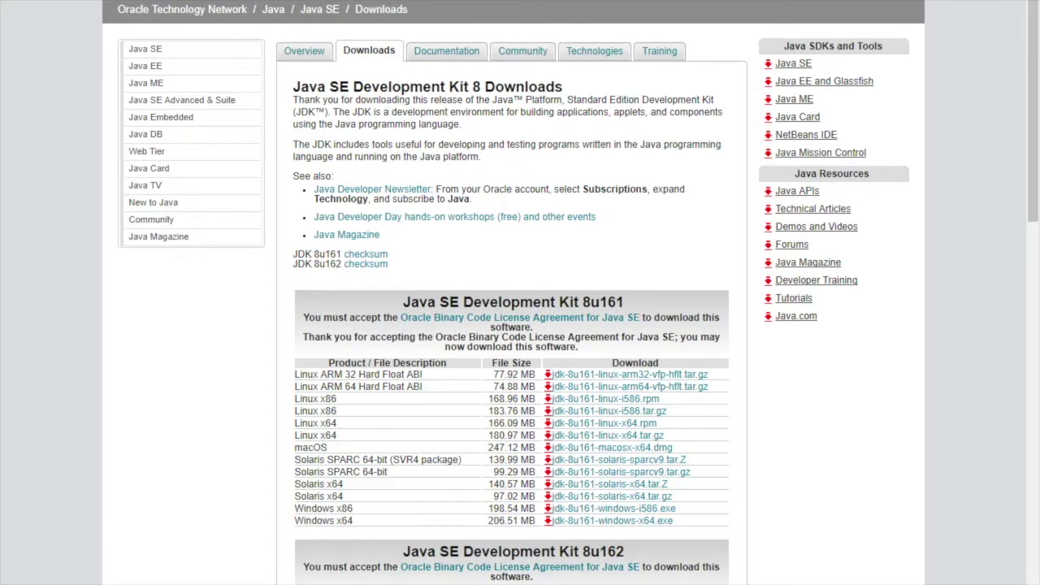
scroll(363, 553, down, 4)
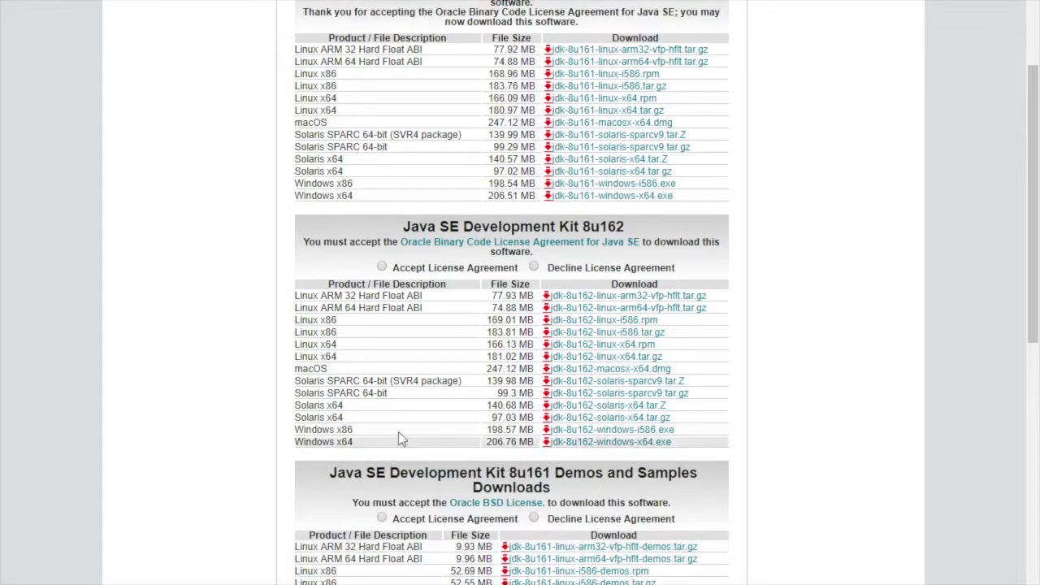
click(382, 266)
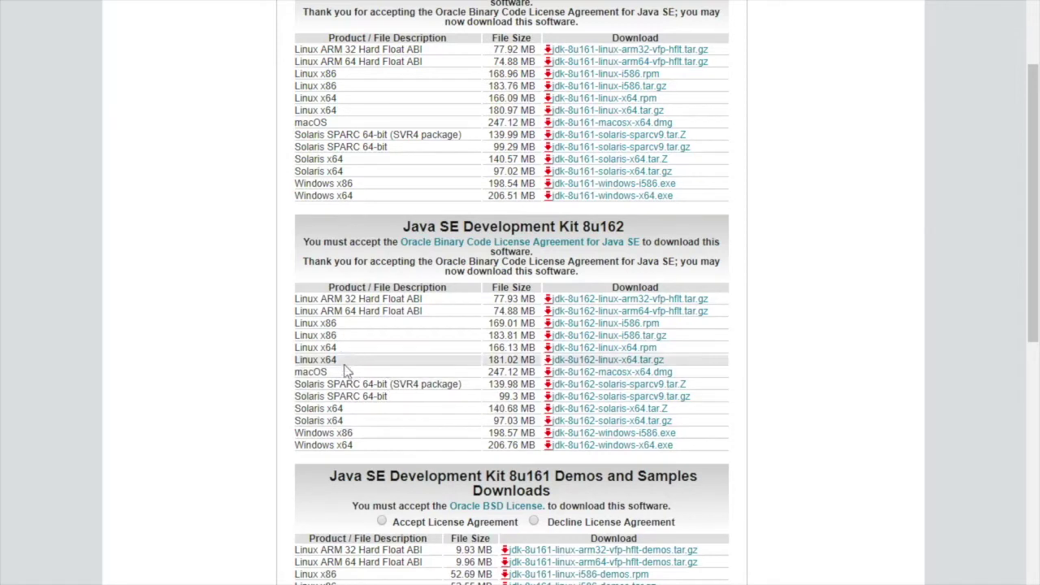
click(611, 450)
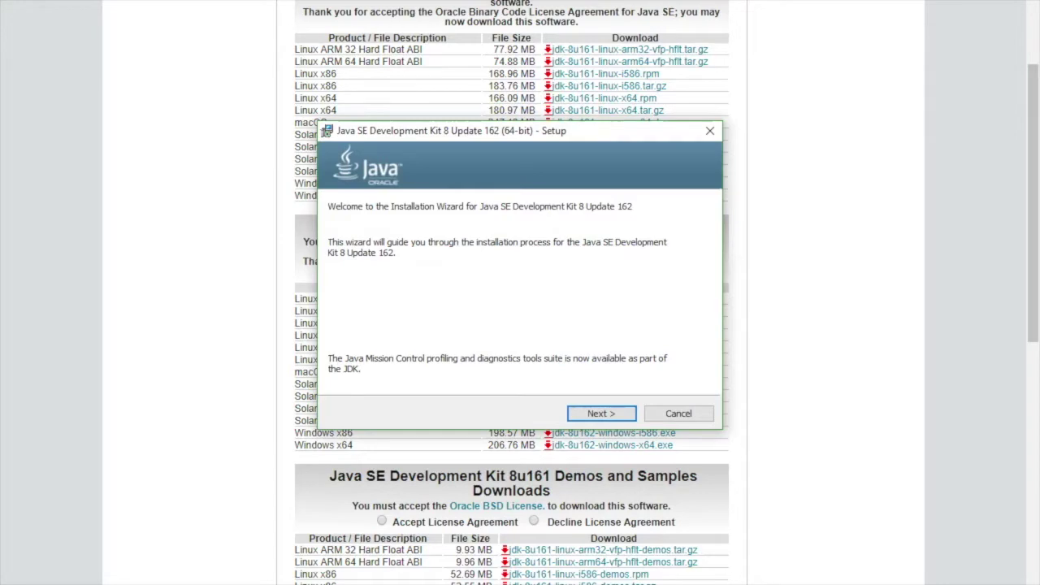
Install Java SE Development Kit 8 Update 162 with the default features and destination folders, and close the finished installer
click(621, 416)
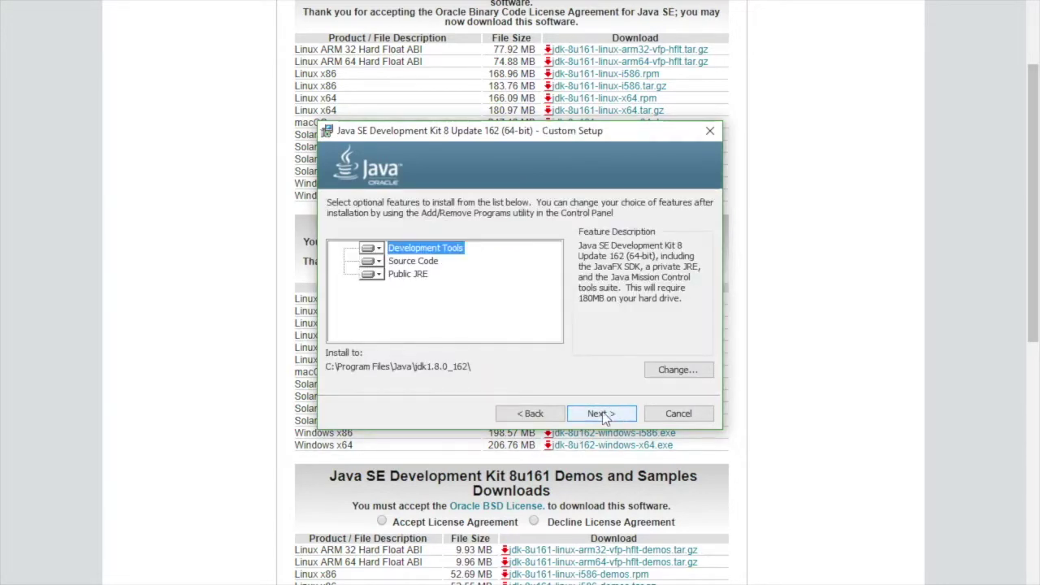
click(602, 412)
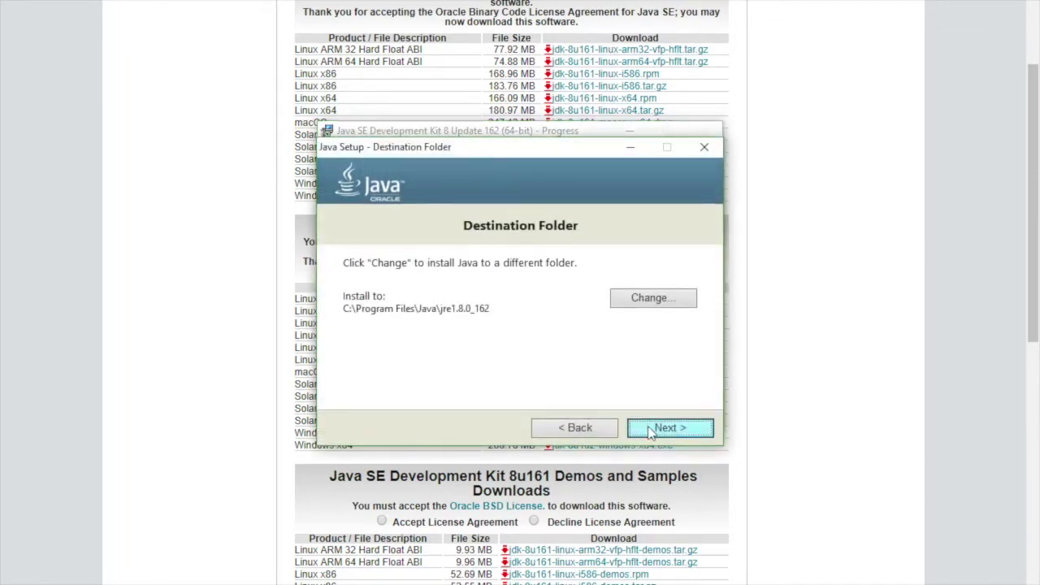
click(649, 430)
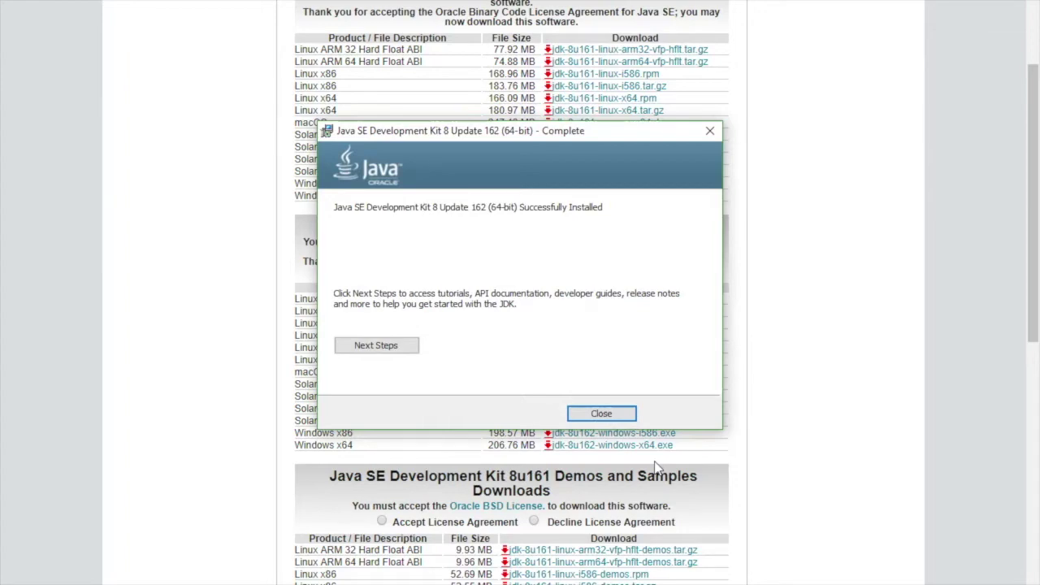
click(599, 416)
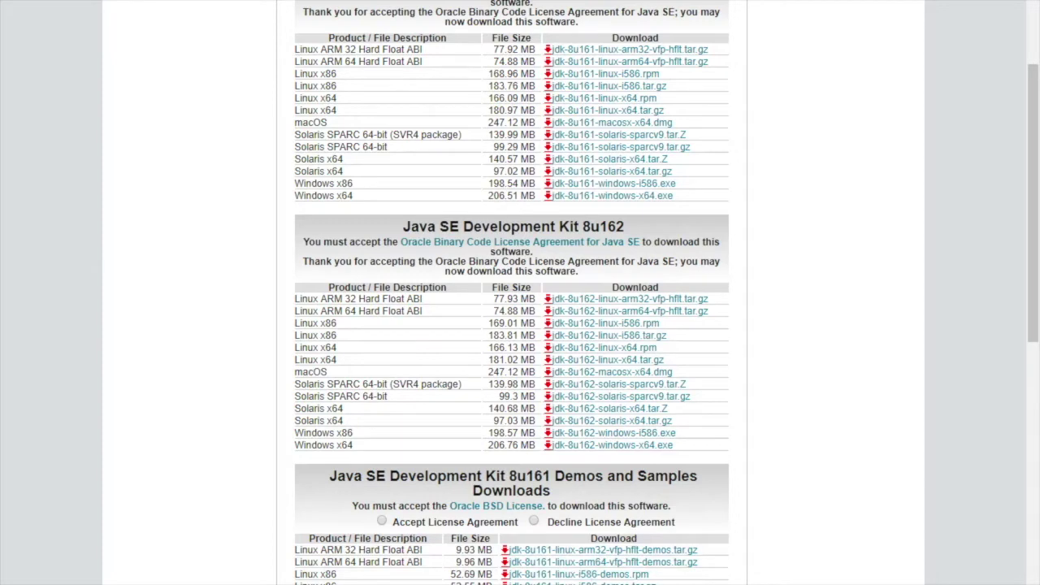
Open the Environment Variables dialog through This PC's properties and the advanced system settings
key(super+e)
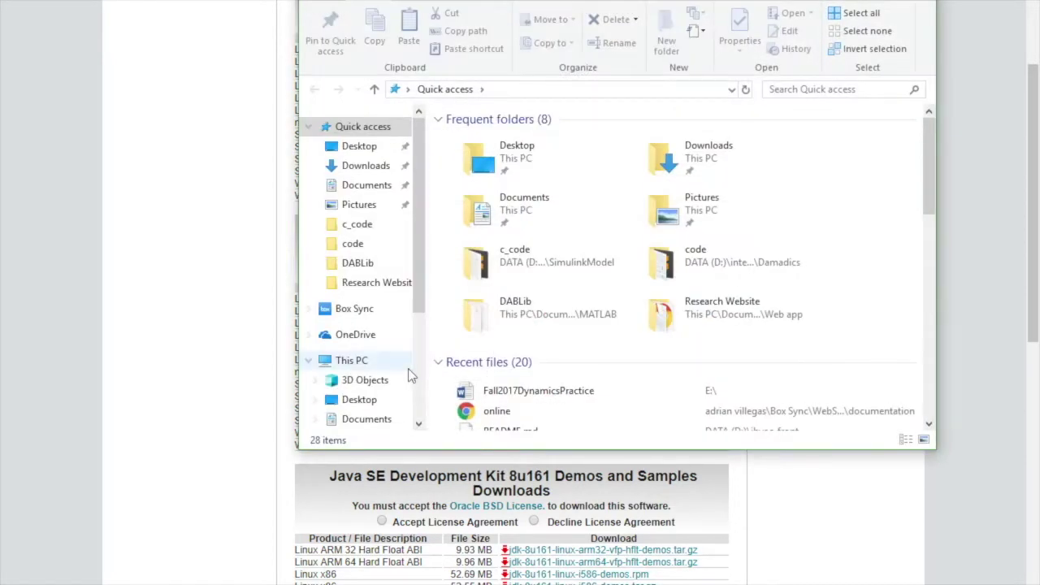
click(352, 362)
right_click(352, 361)
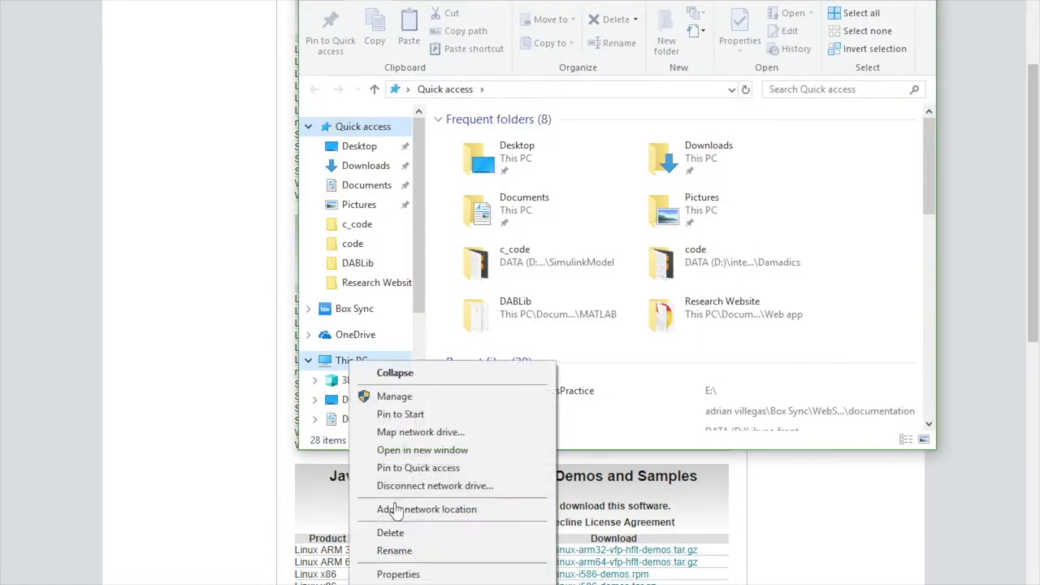
click(402, 574)
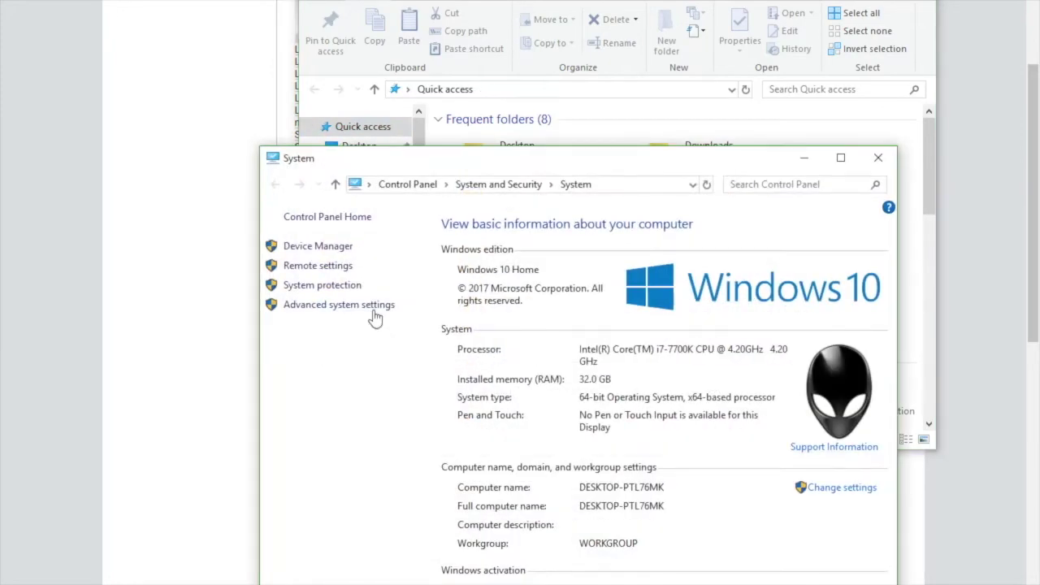
click(374, 307)
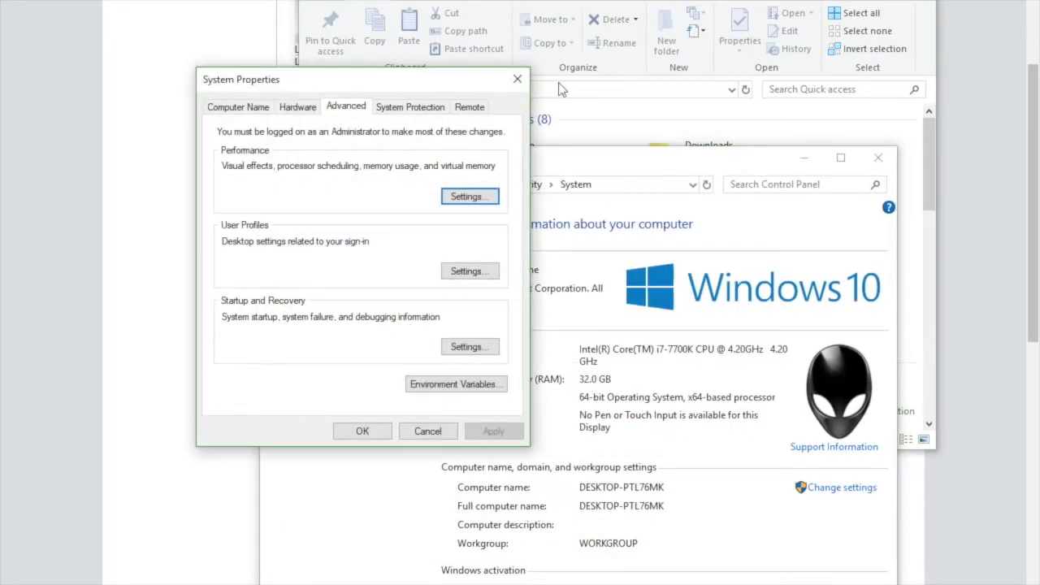
click(425, 383)
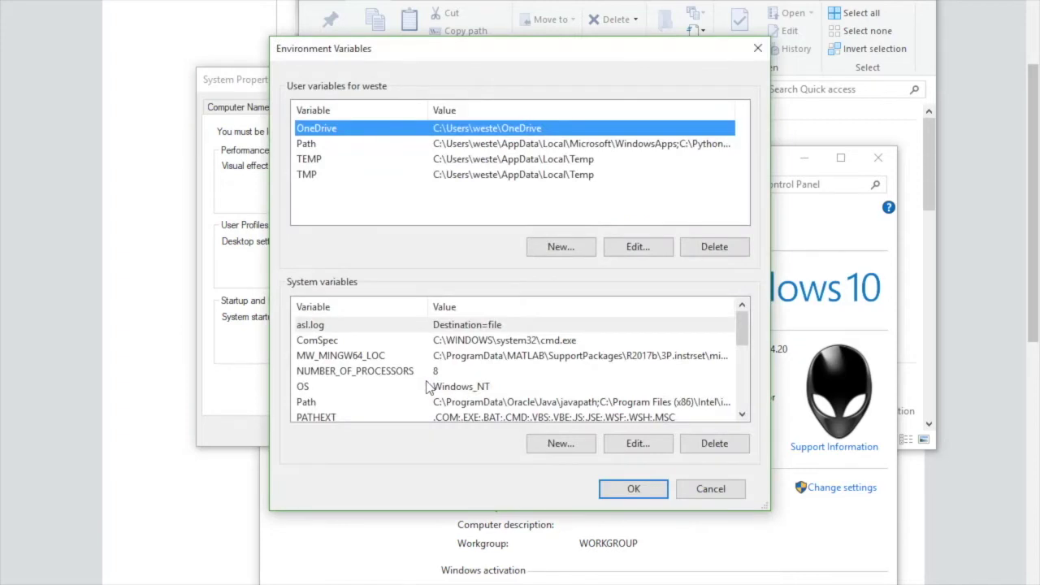
Open the system variable Path for editing and go to the end of its entries
click(345, 402)
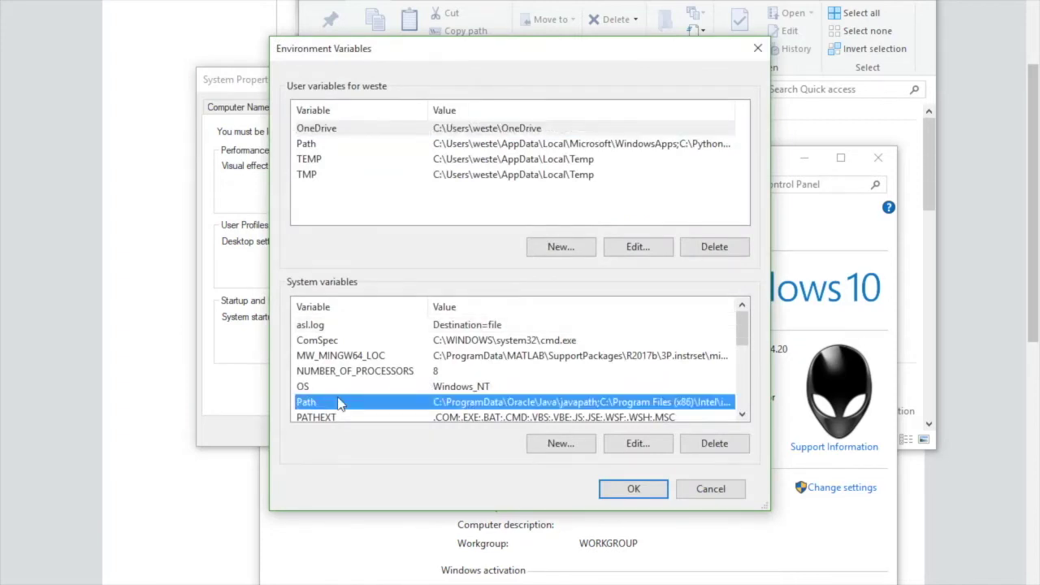
double_click(521, 403)
scroll(518, 405, down, 2)
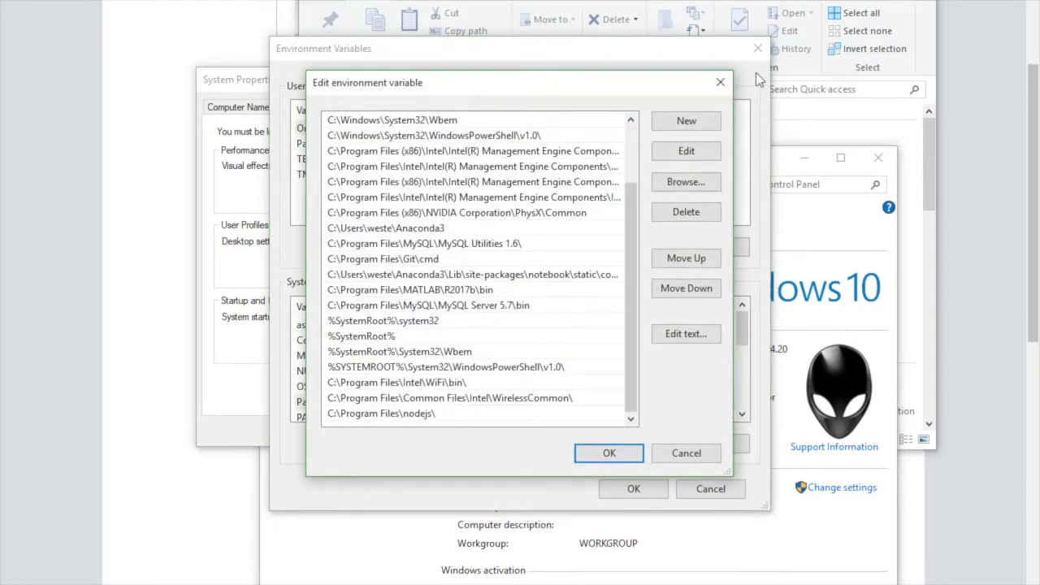
Browse in File Explorer to C:\Program Files\Java\jdk1.8.0_162\bin and copy the folder's path
click(747, 6)
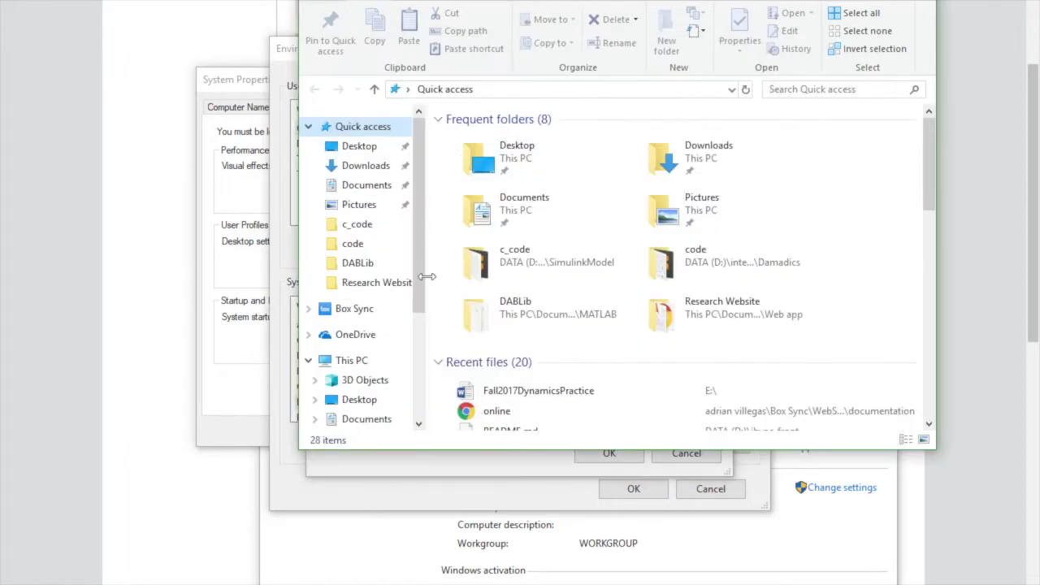
click(358, 360)
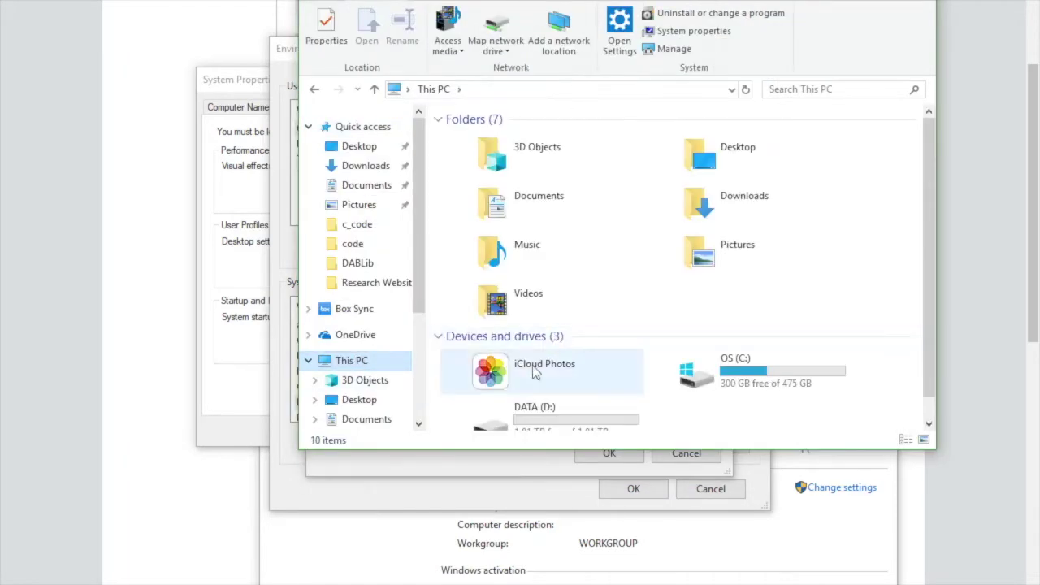
double_click(689, 374)
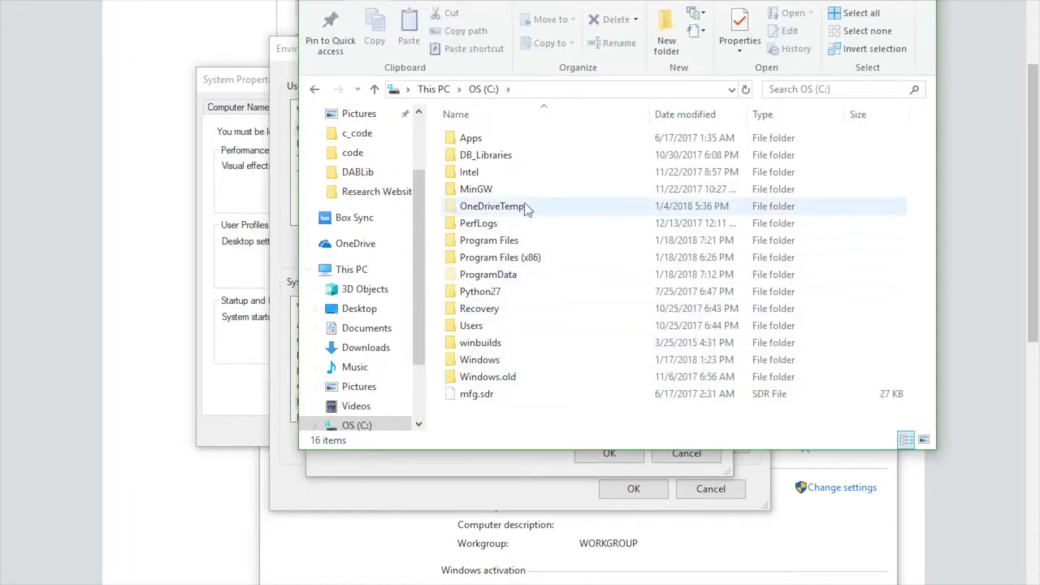
double_click(503, 241)
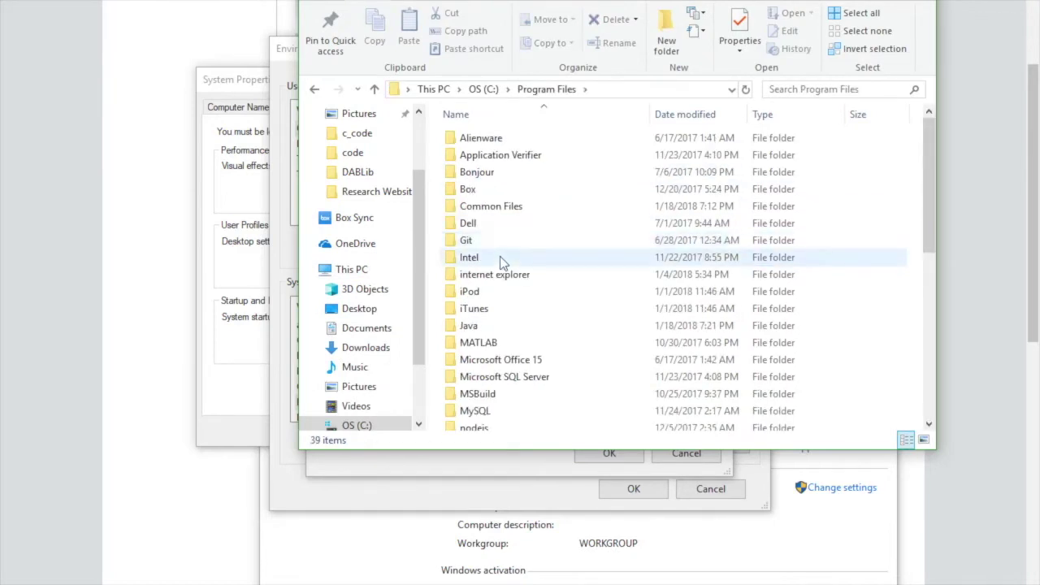
double_click(481, 327)
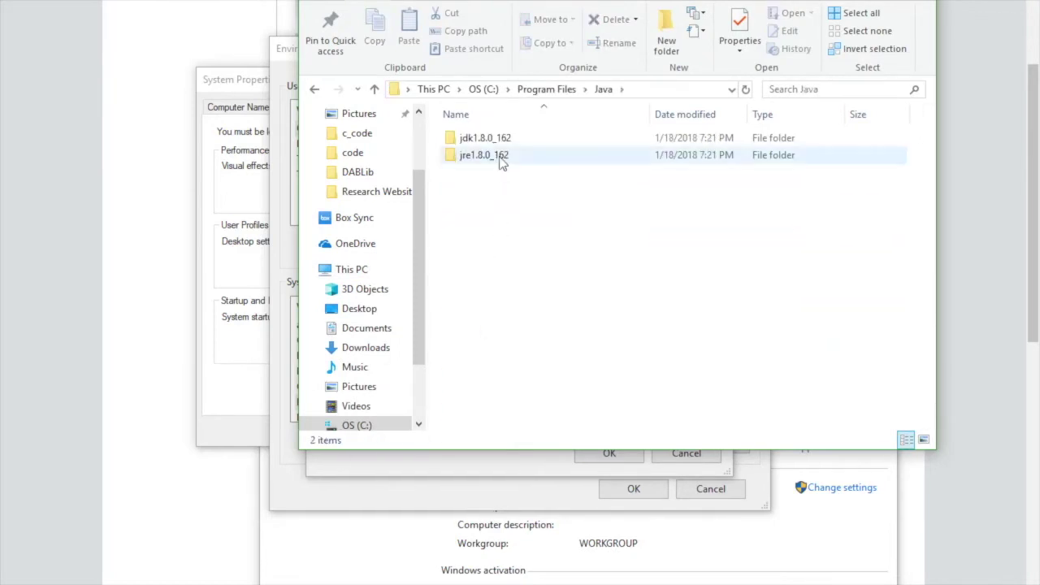
double_click(479, 138)
click(472, 138)
double_click(472, 138)
click(685, 91)
key(ctrl+c)
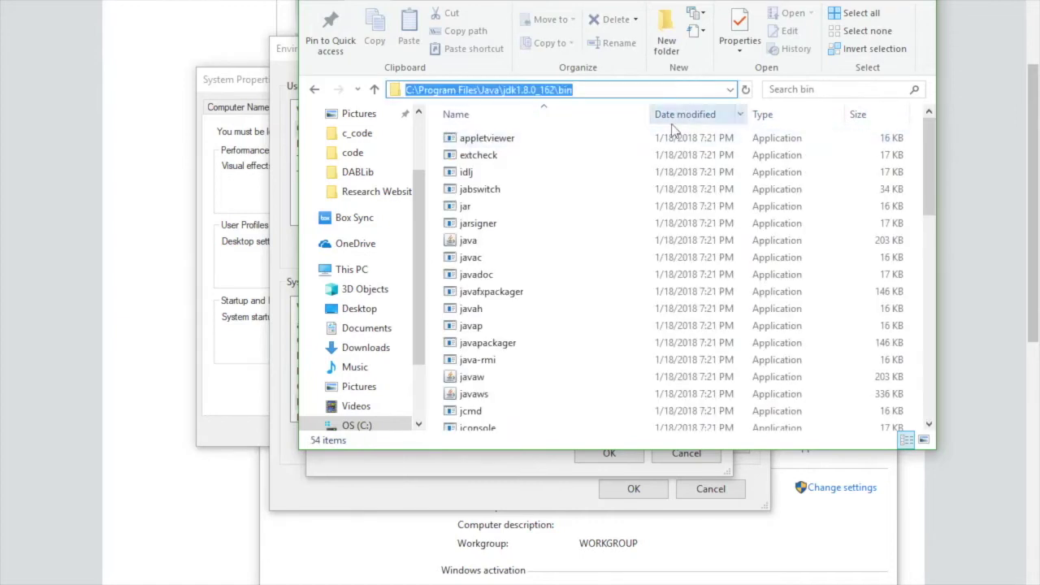
Add the copied JDK bin path as a new entry in the system Path variable and confirm all the settings dialogs
click(282, 194)
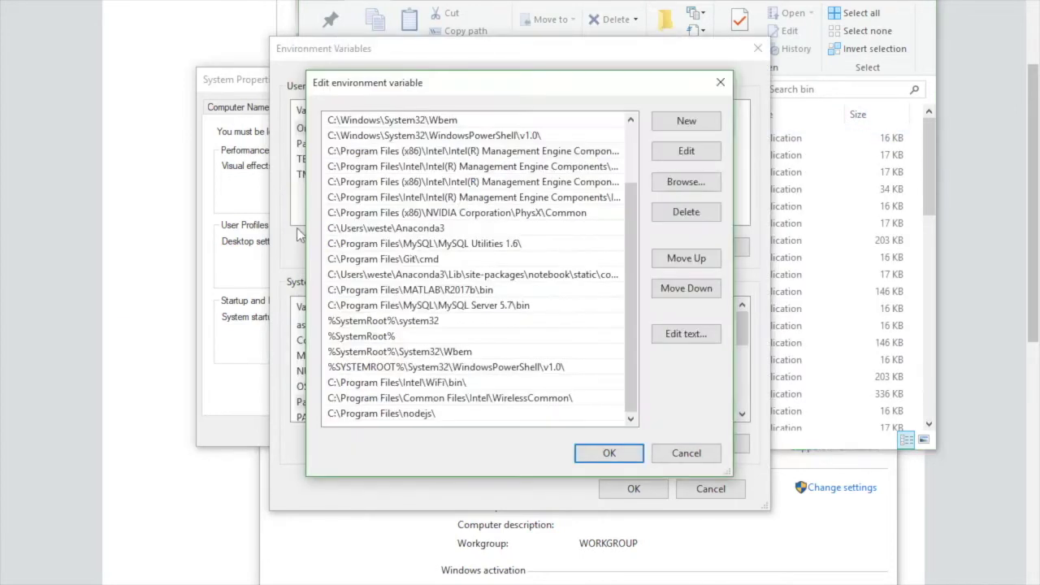
click(691, 122)
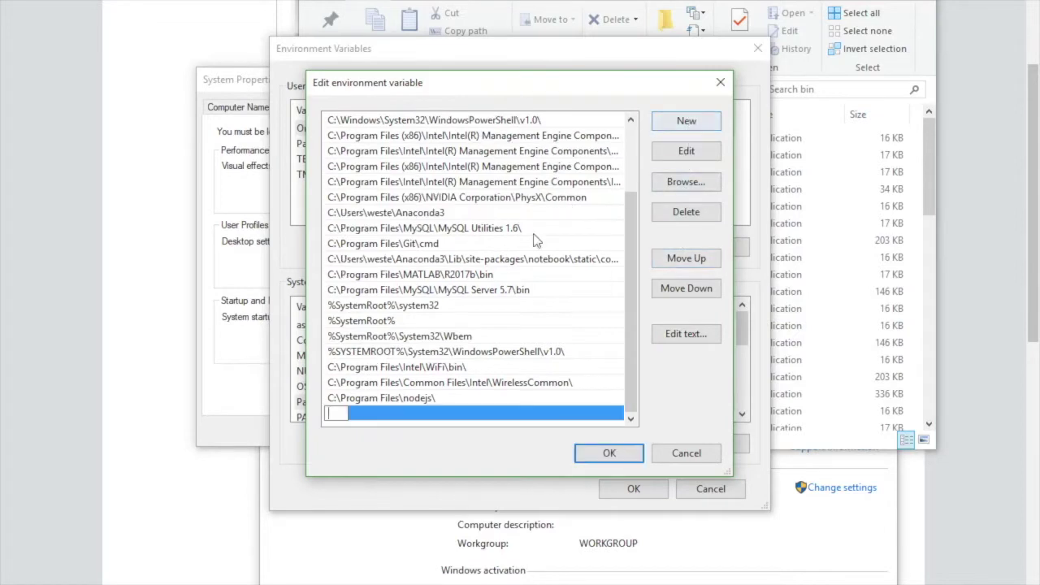
key(ctrl+v)
click(585, 457)
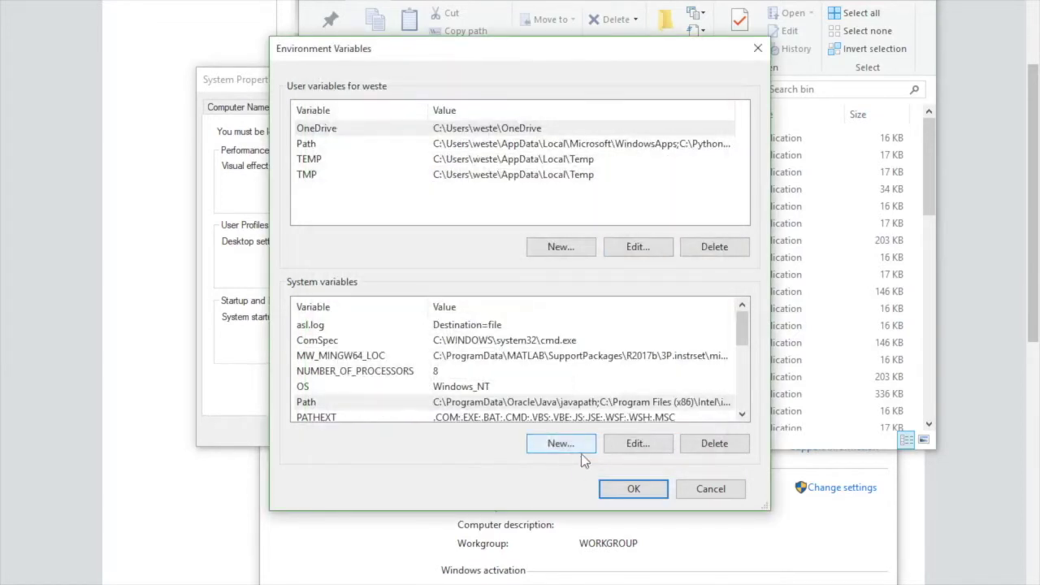
click(622, 490)
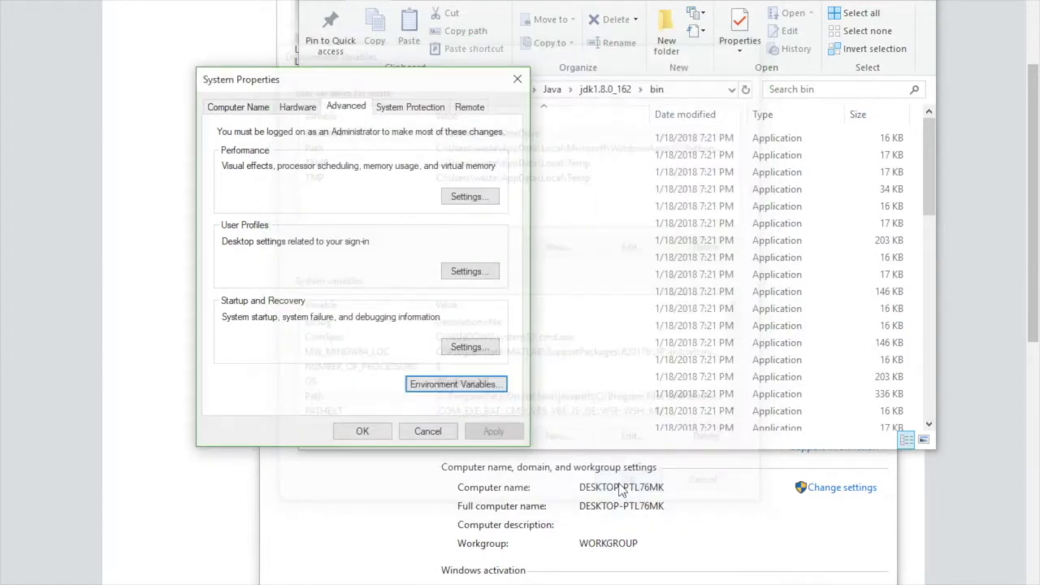
click(378, 431)
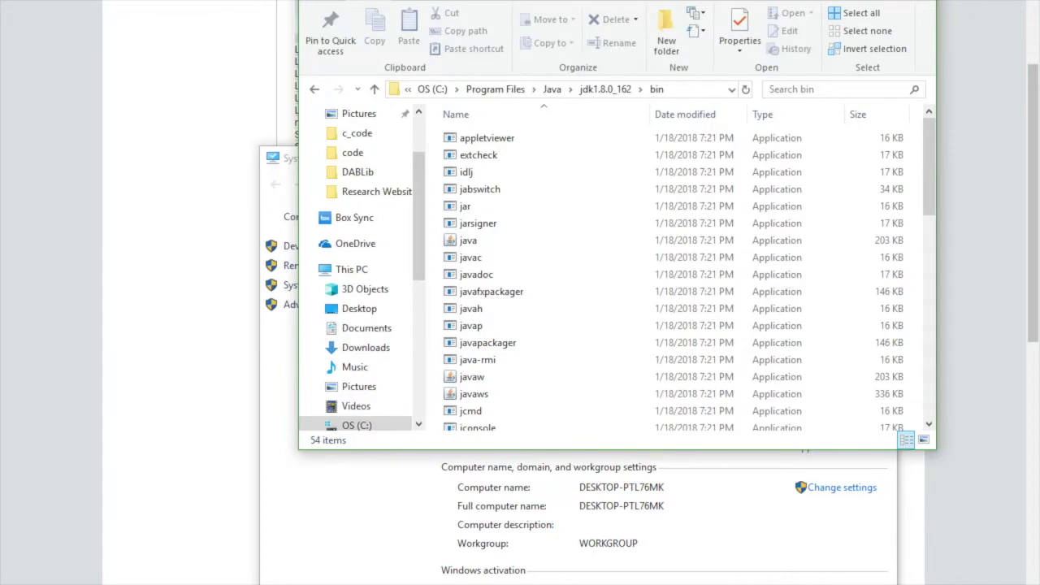
Find Command Prompt through the Windows search and launch it
key(super)
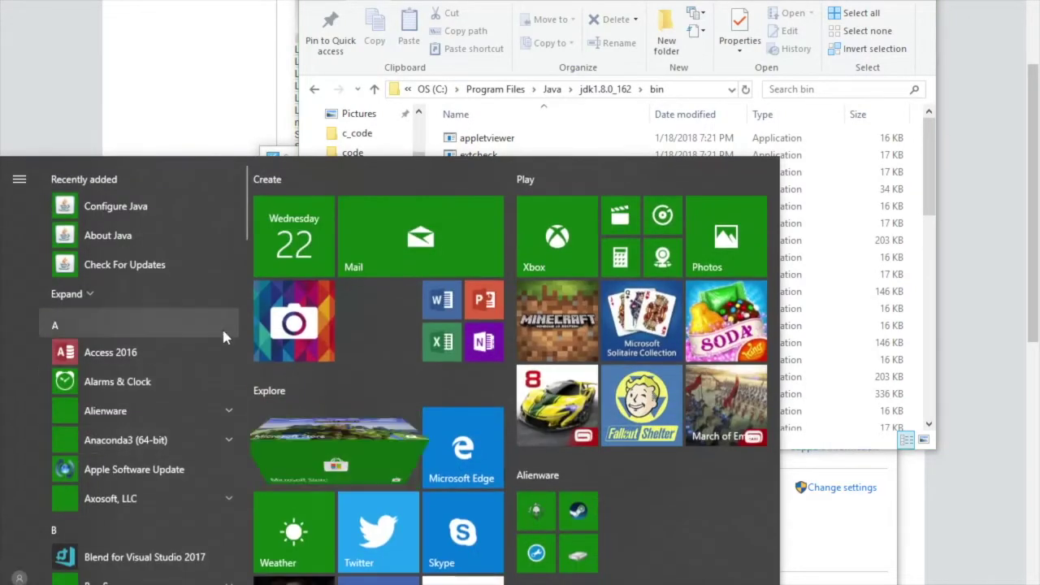
scroll(217, 393, down, 5)
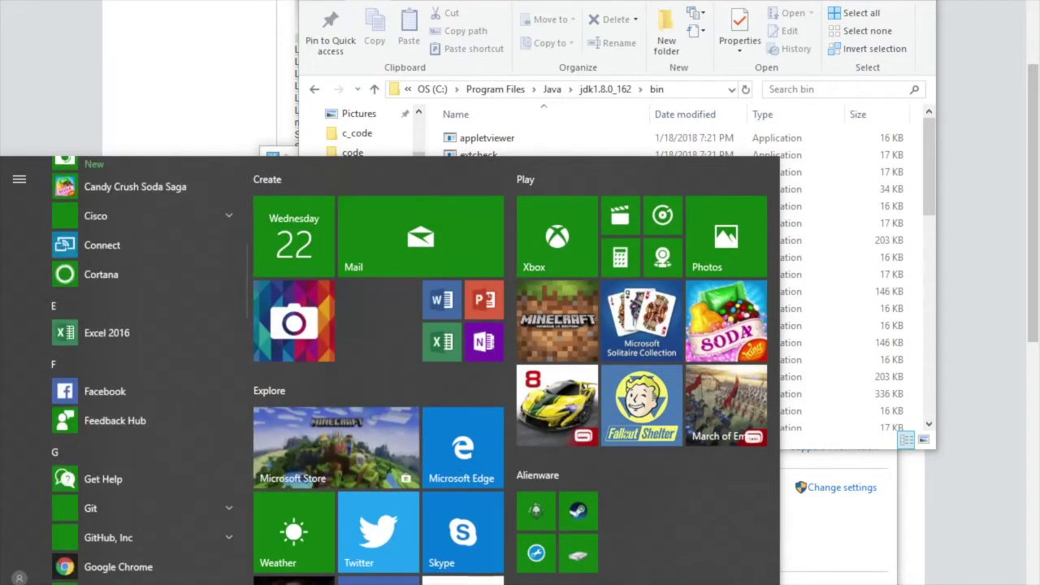
text(com)
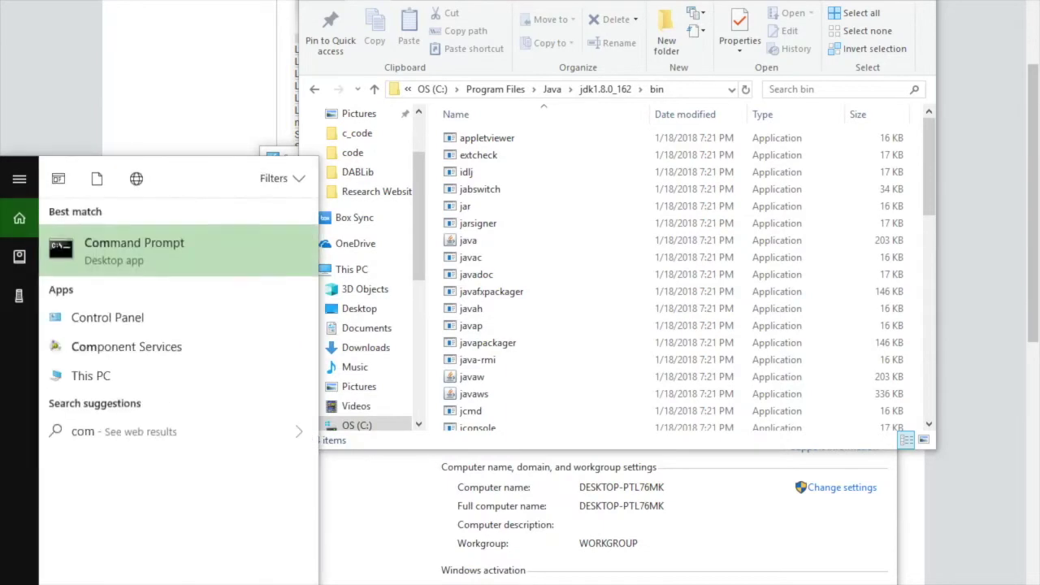
text(mand)
click(143, 238)
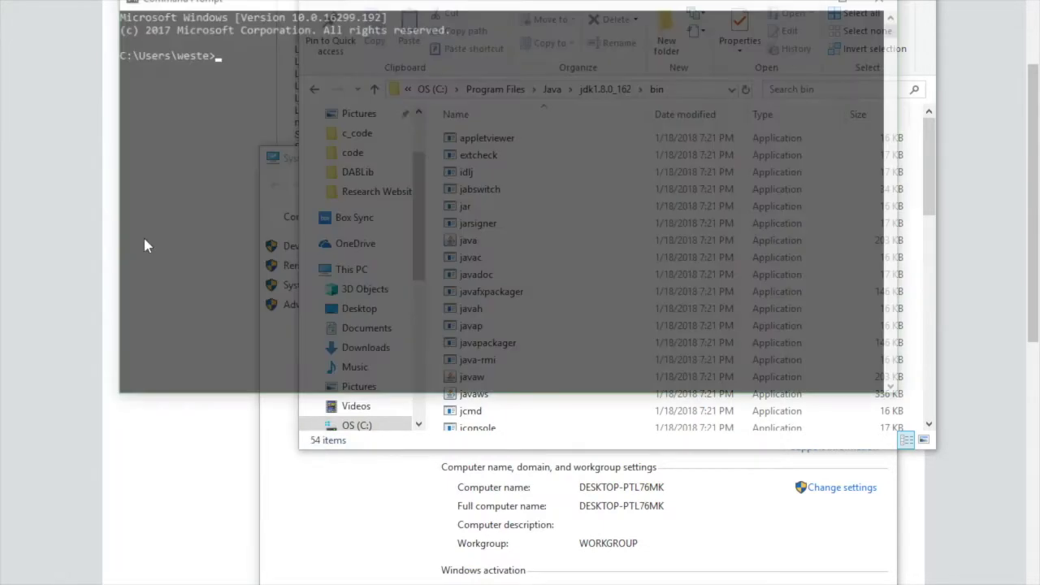
Check the installed Java version by running java -version
text(java )
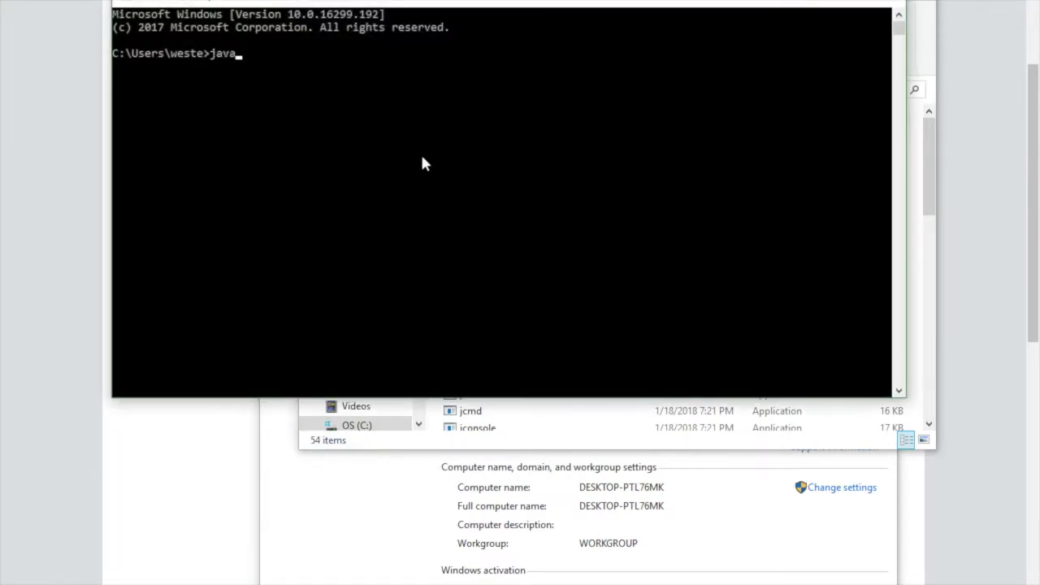
text(-version)
key(Return)
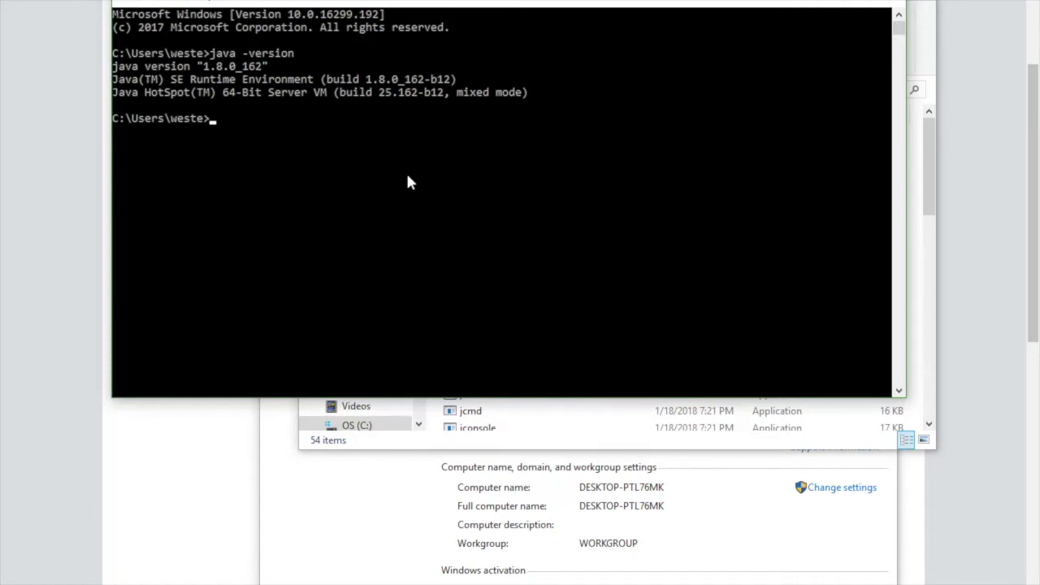
Switch to the web browser and search Google for the Eclipse download
click(203, 524)
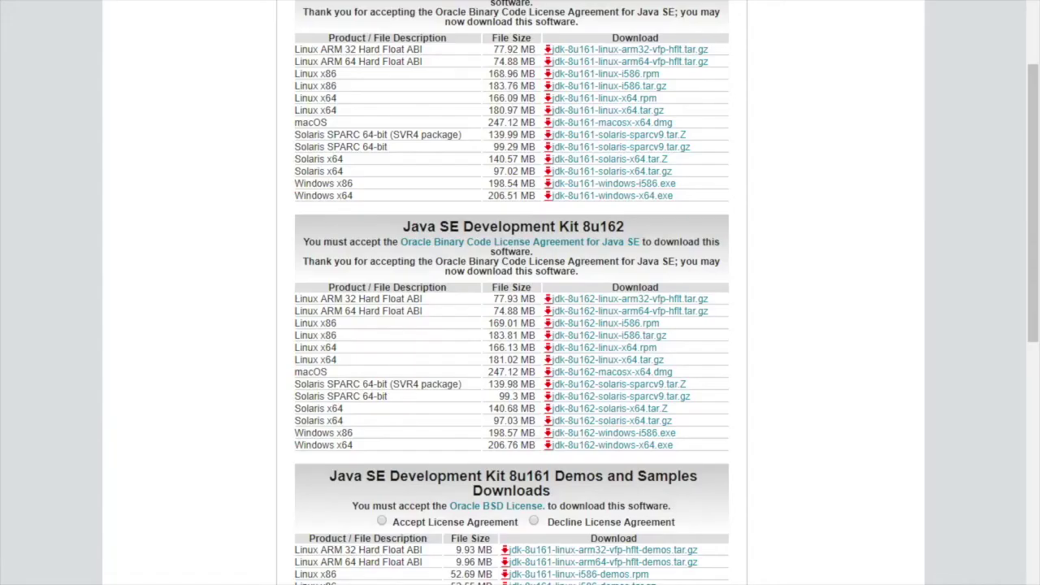
key(ctrl+l)
text(ecklie)
key(BackSpace)
key(BackSpace)
key(BackSpace)
key(BackSpace)
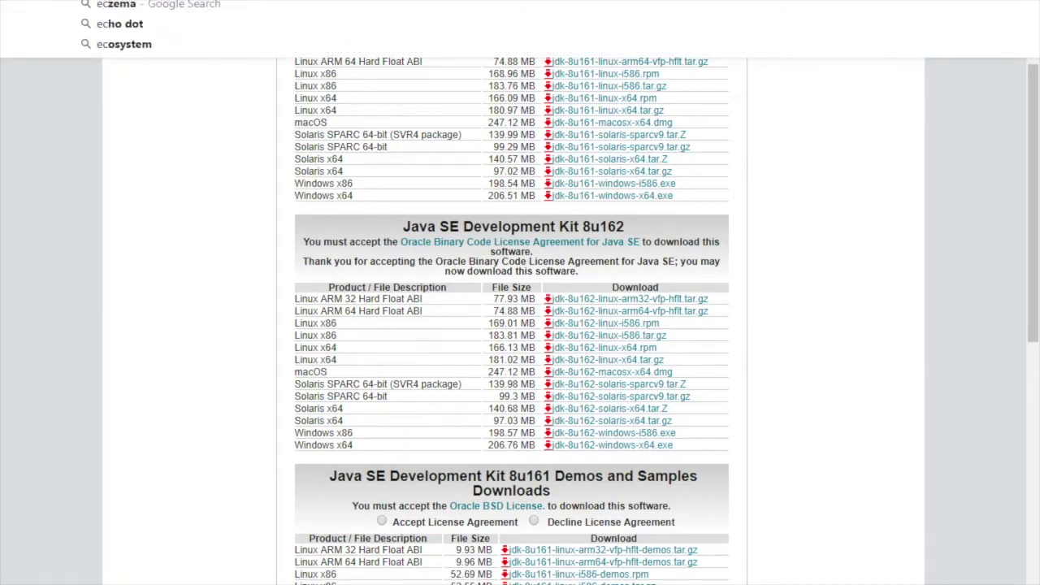
text(lipse dow)
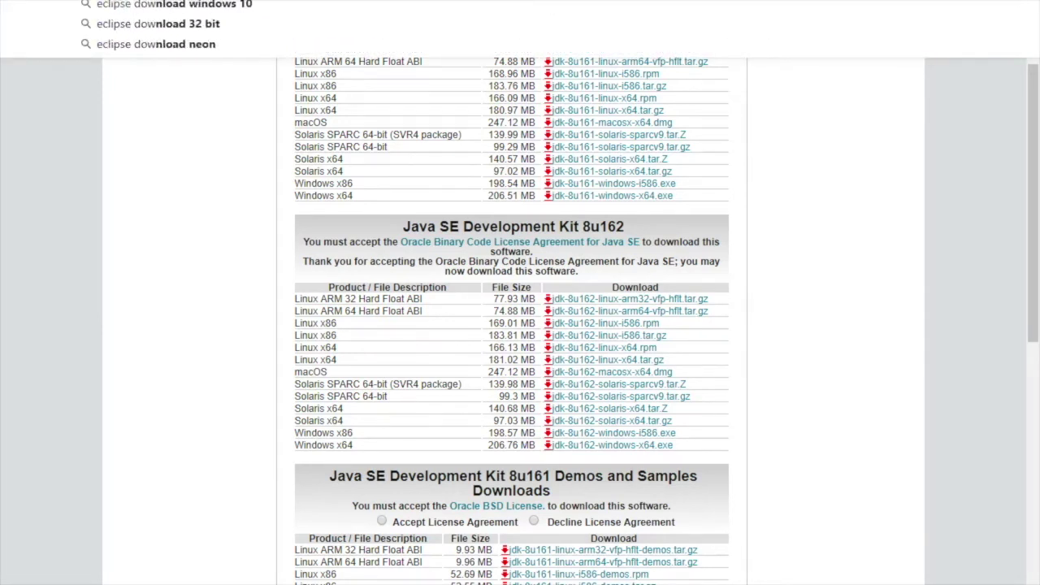
key(Return)
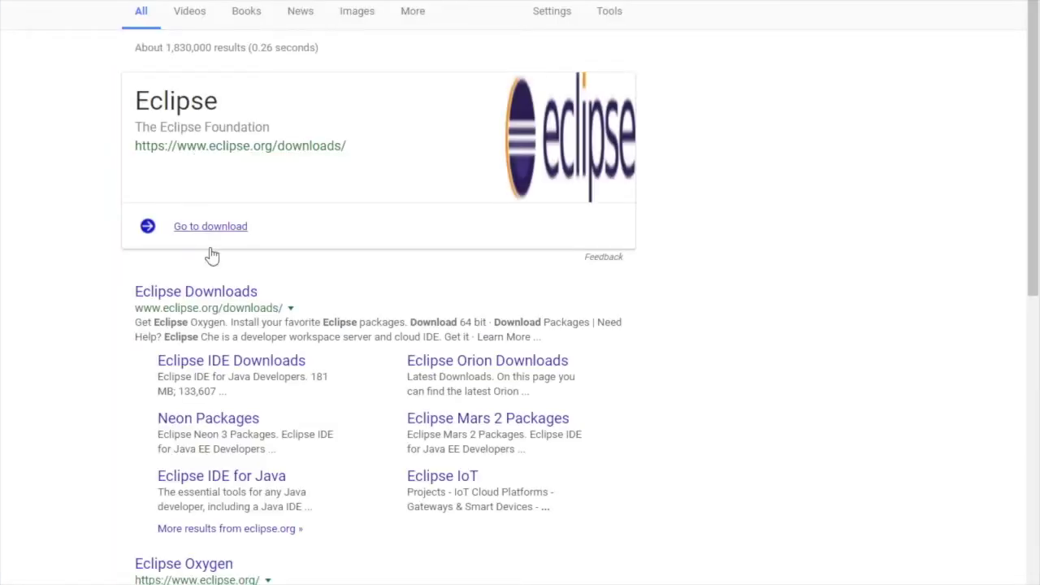
Open the Eclipse Downloads page and download the 64-bit Oxygen installer, eclipse-inst-win64.exe
click(212, 294)
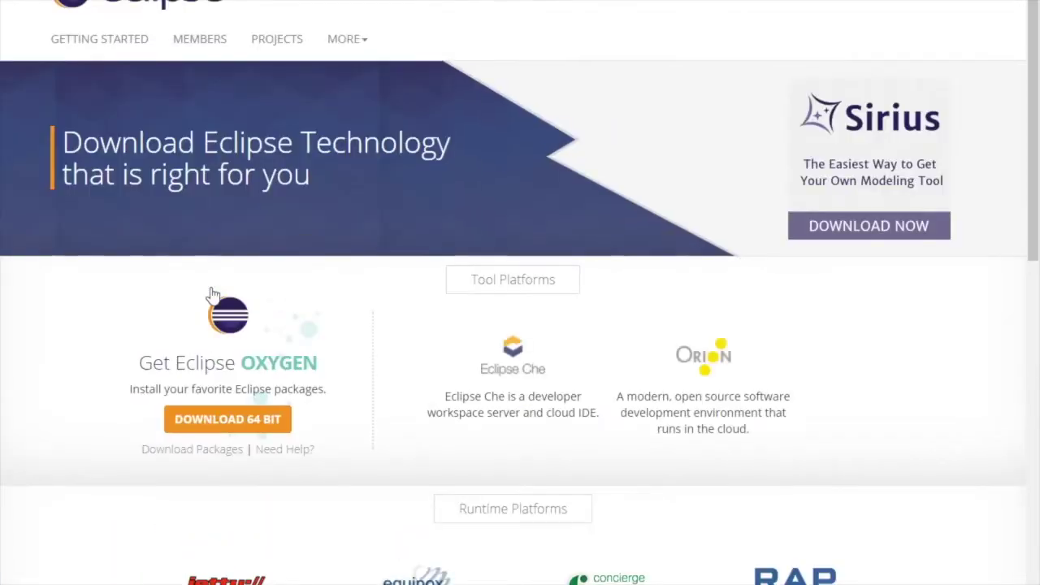
click(220, 435)
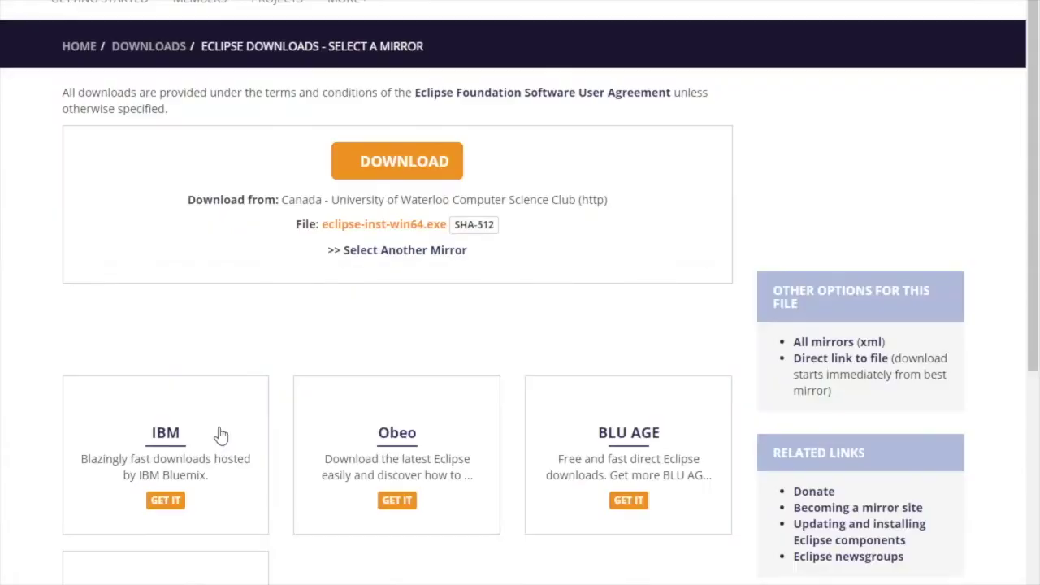
click(410, 208)
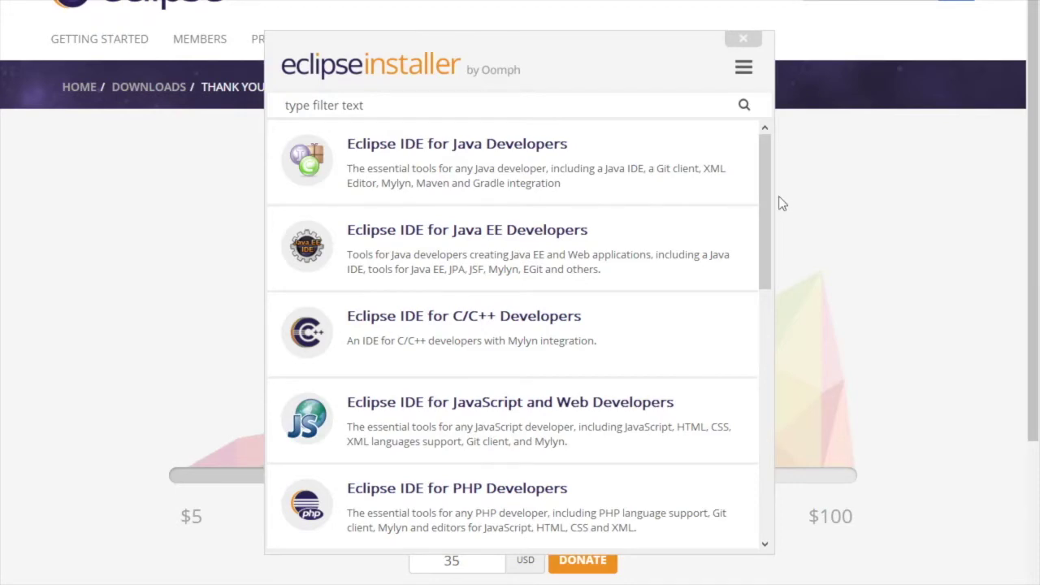
Install Eclipse for Parallel Application Developers into the proposed parallel-oxygen folder and accept the Software User Agreement
drag(764, 216, 738, 487)
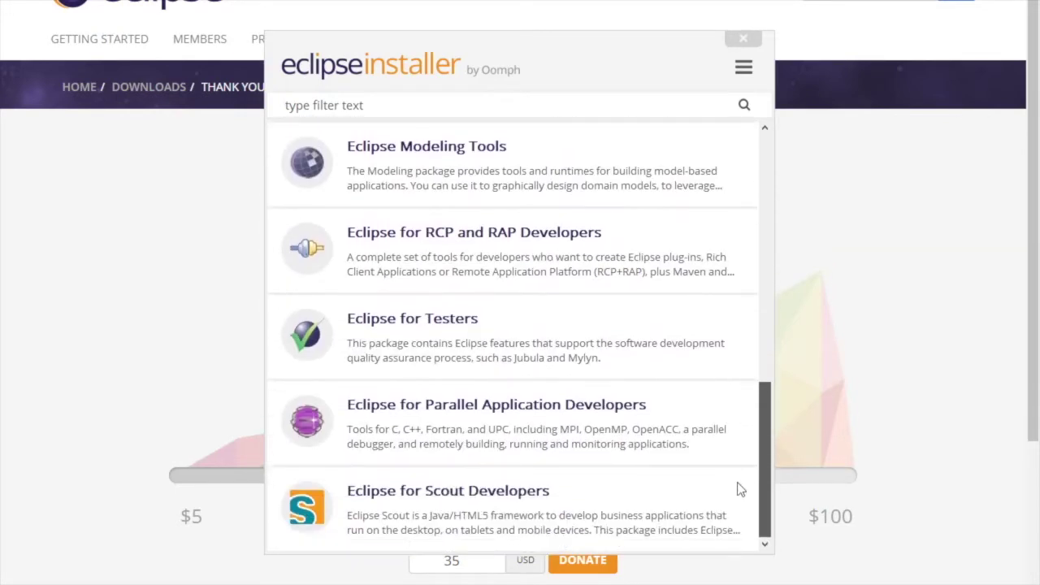
click(558, 429)
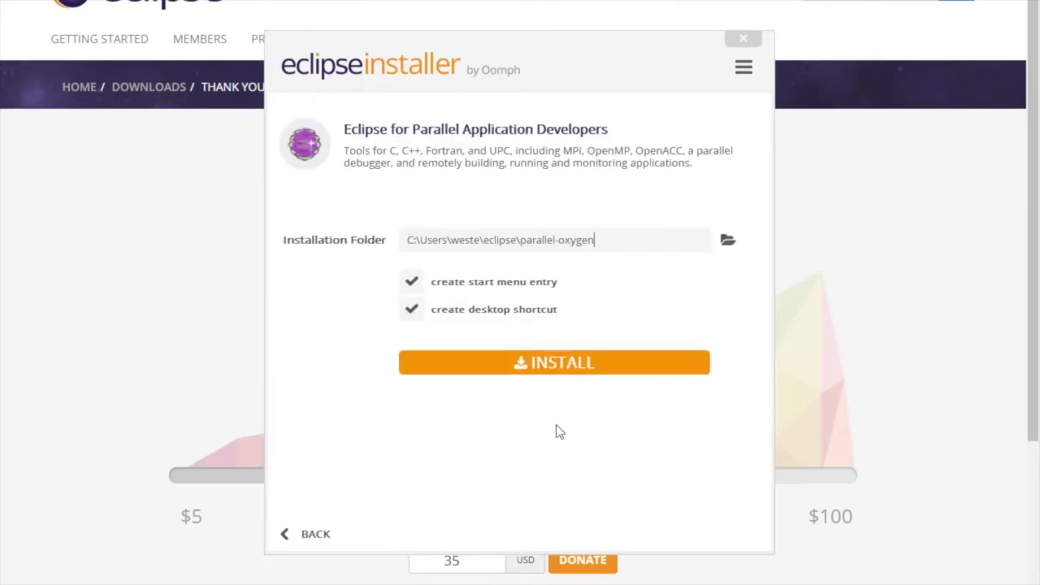
click(529, 366)
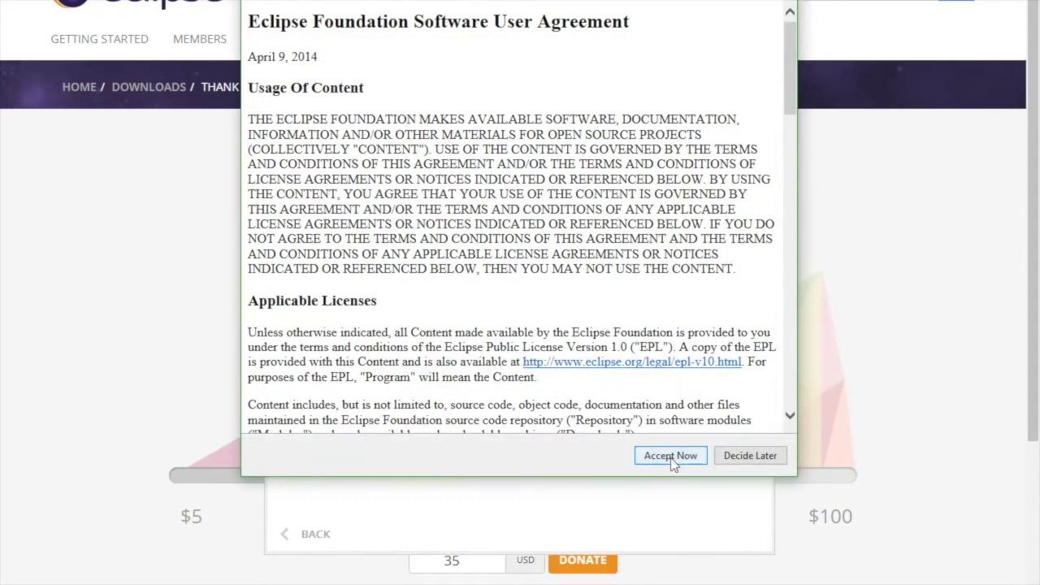
click(668, 452)
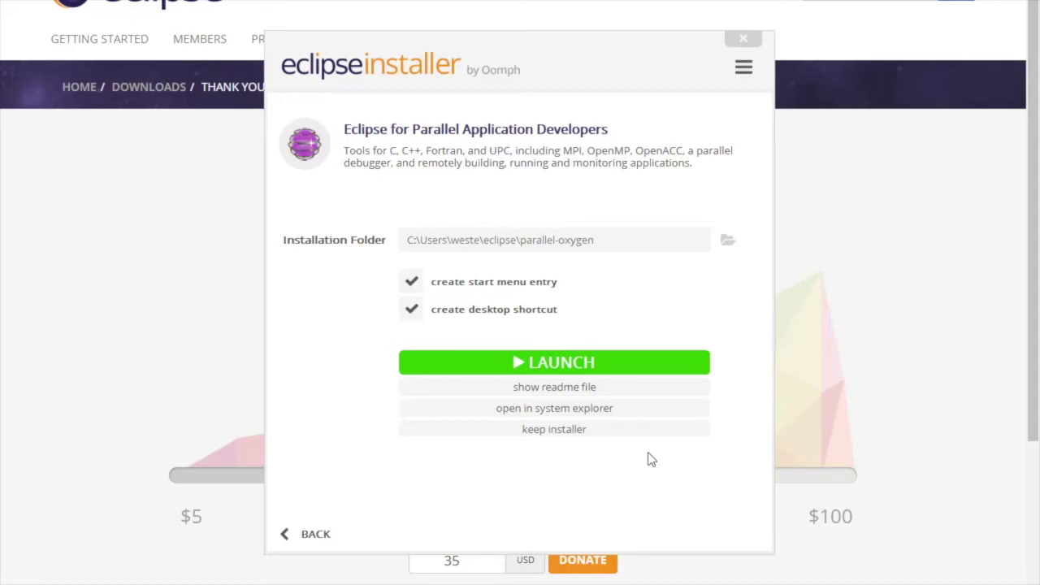
Launch the installed Eclipse with the proposed eclipse-workspace directory as the permanent default, and exit it again
click(558, 363)
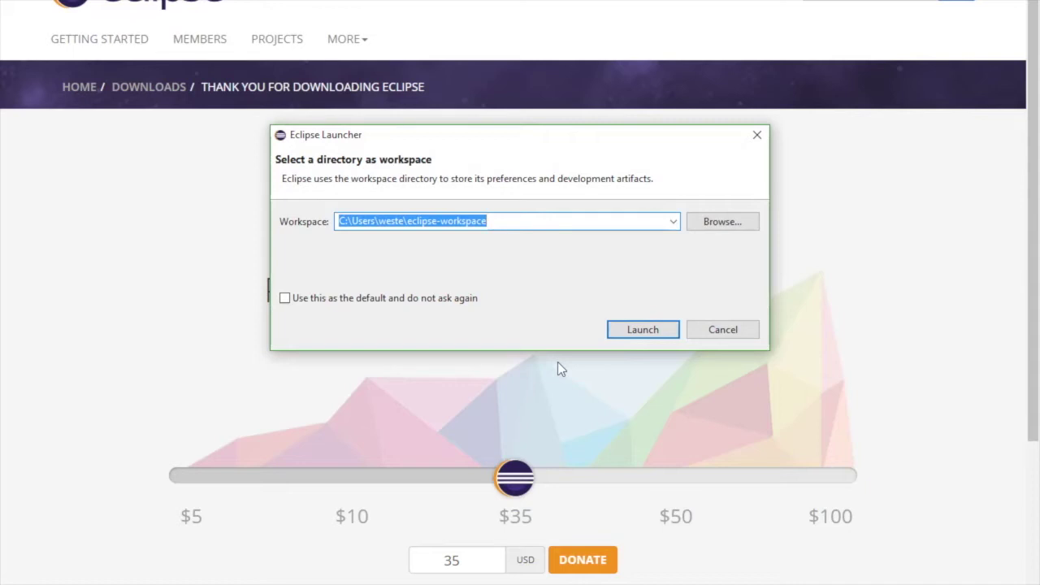
click(430, 299)
click(641, 335)
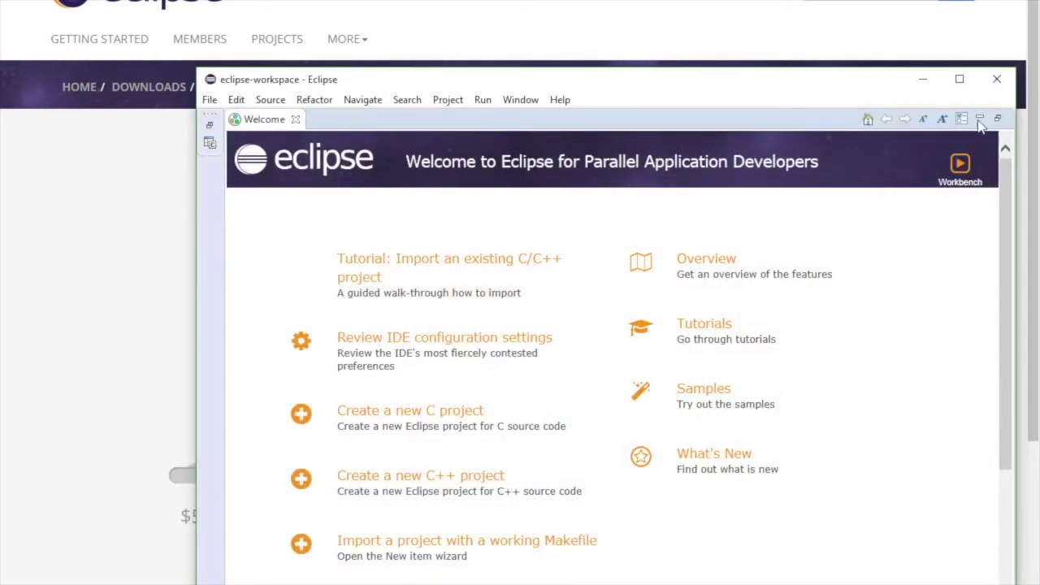
click(994, 82)
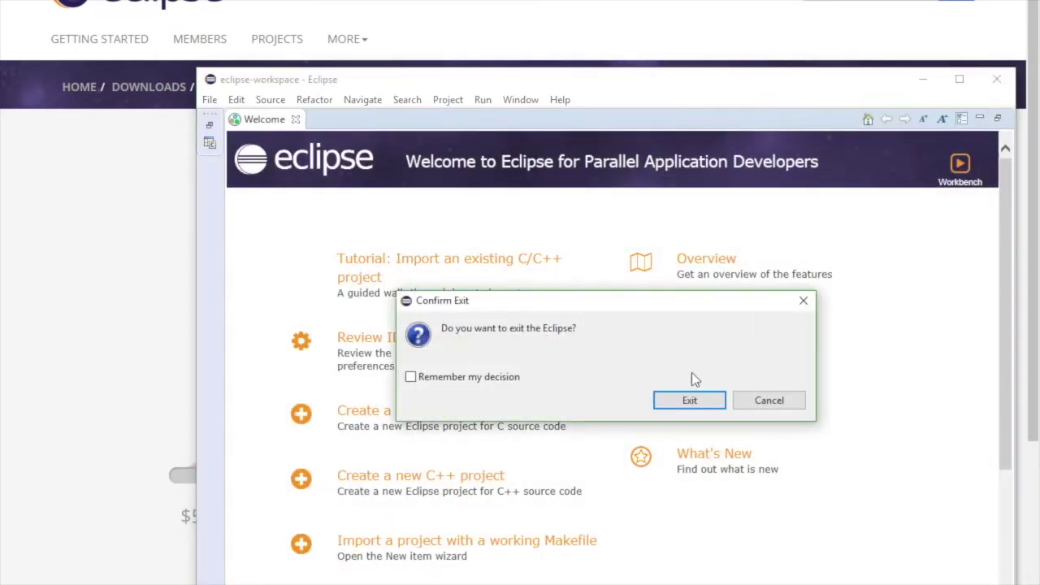
click(683, 398)
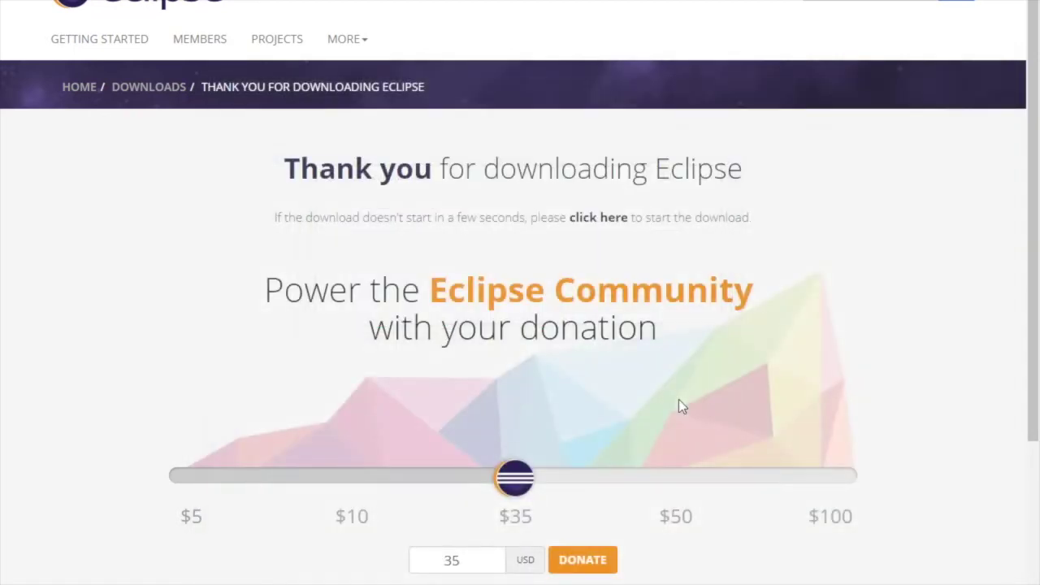
Search for cygwin in a new browser tab and open the official Cygwin website
key(ctrl+t)
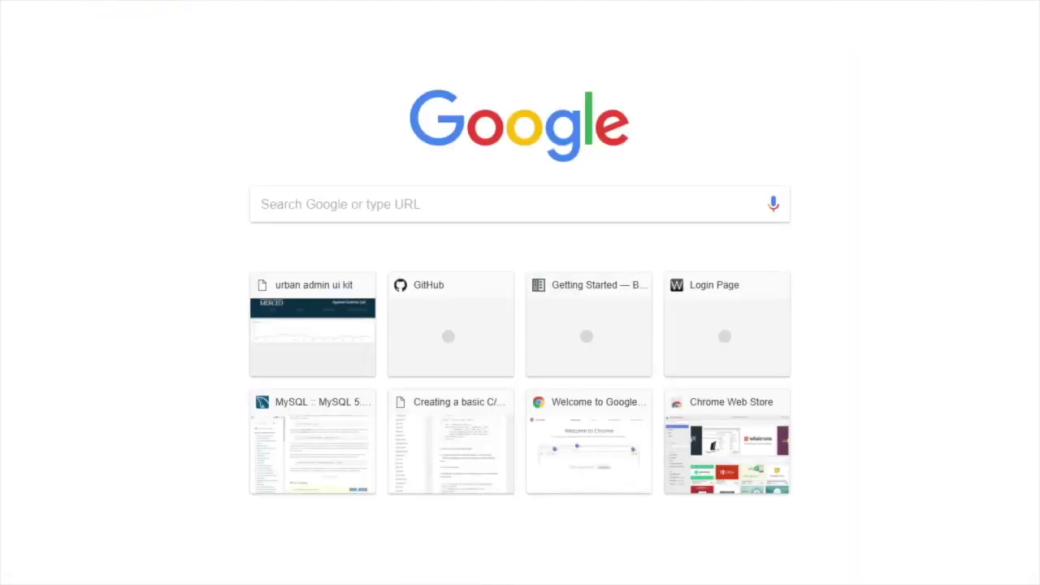
text(cygwin)
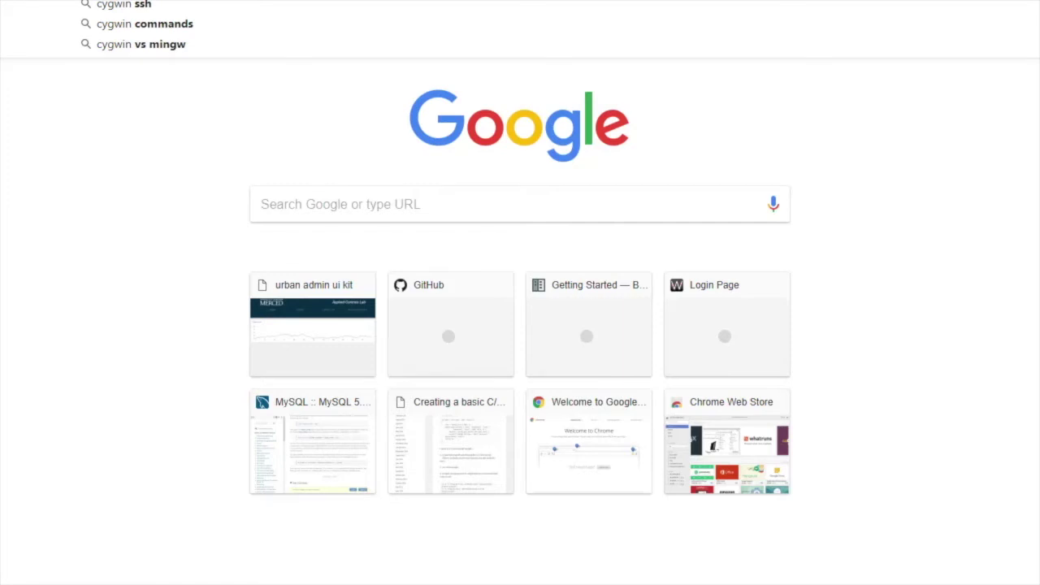
key(Return)
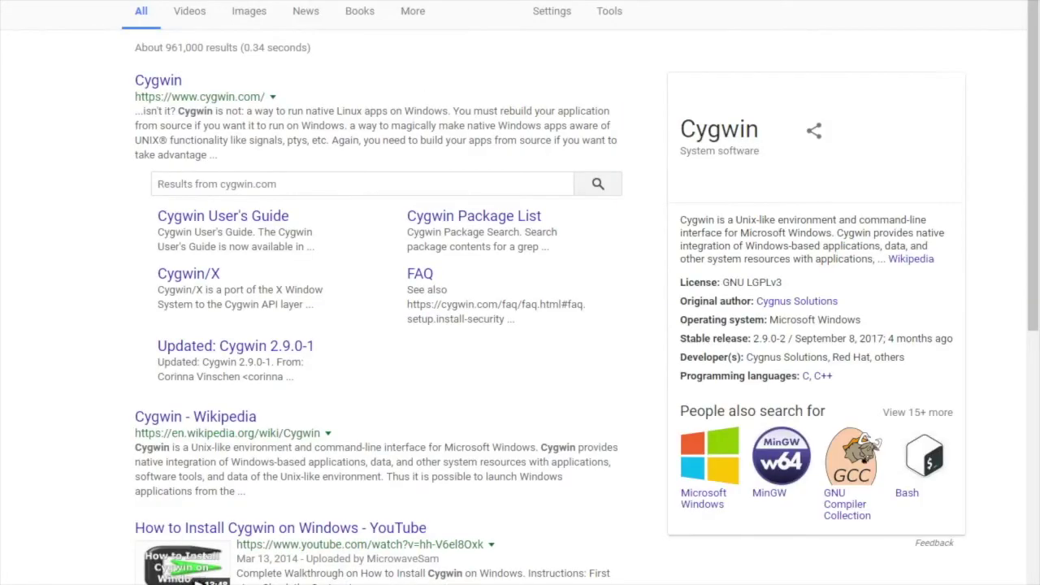
click(159, 85)
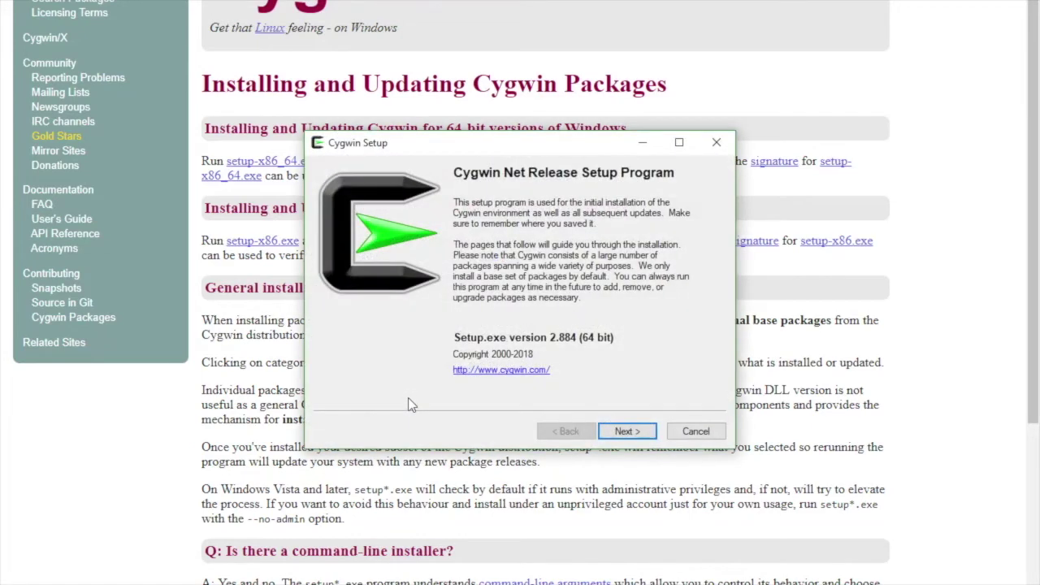
Set Cygwin Setup to install from the Internet into C:\cygwin64 for all users
click(629, 431)
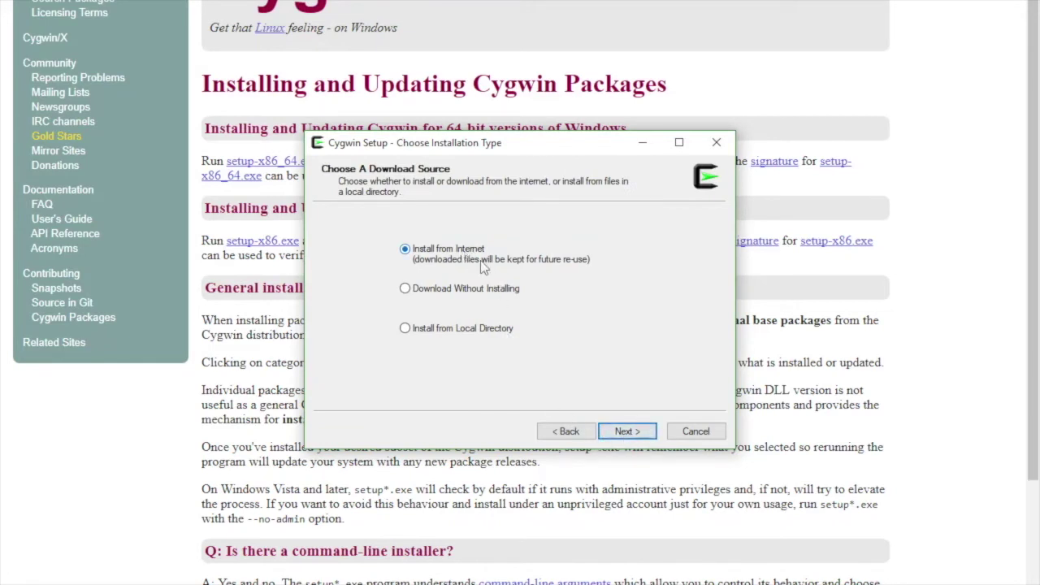
click(626, 433)
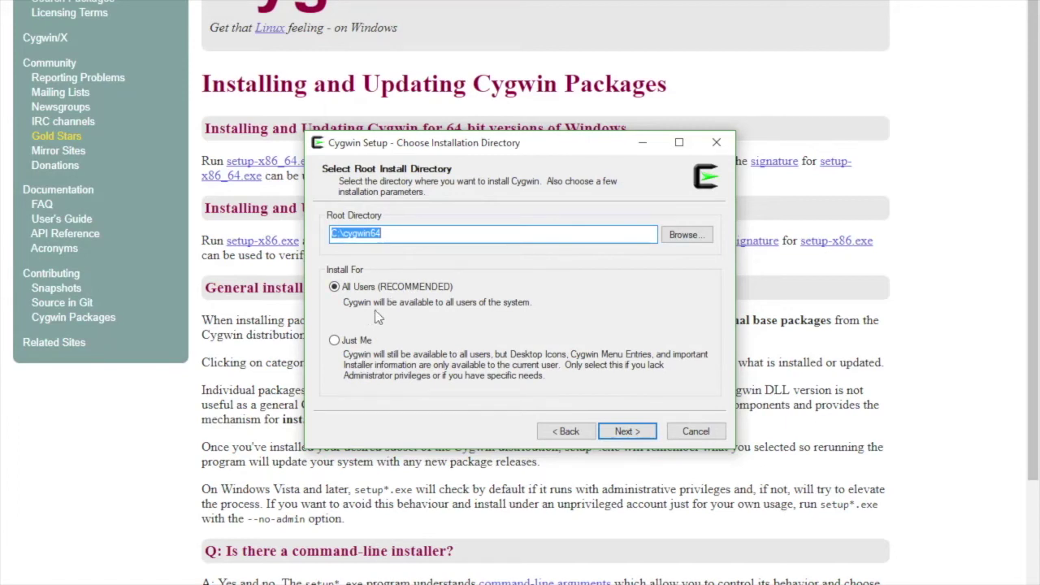
click(622, 433)
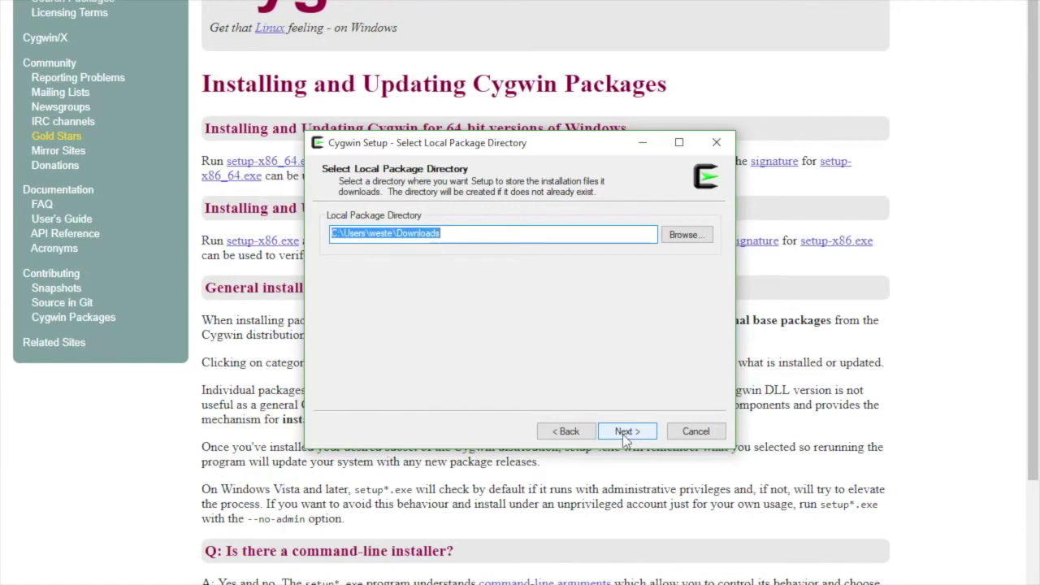
click(622, 434)
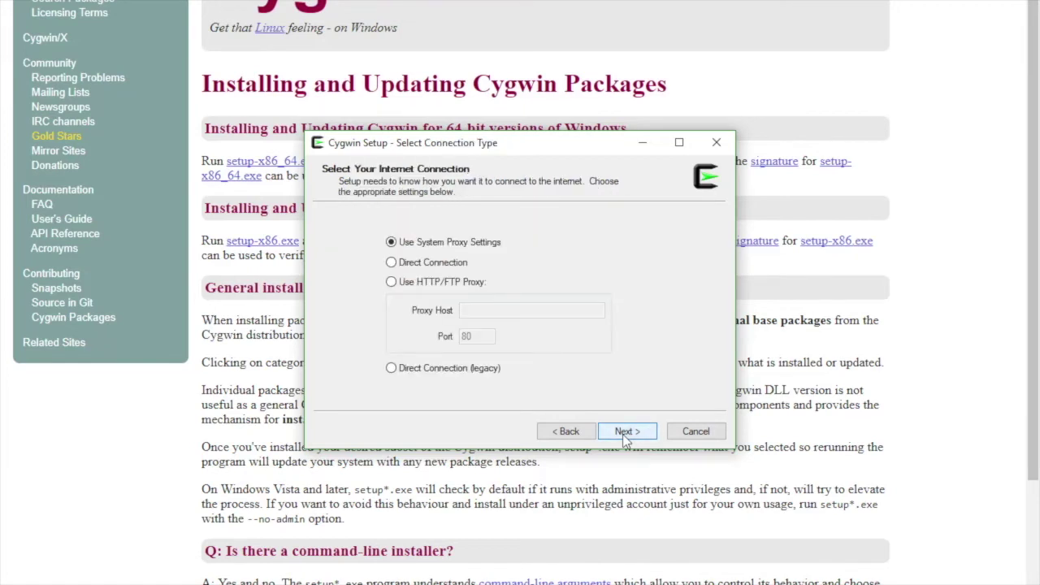
click(623, 434)
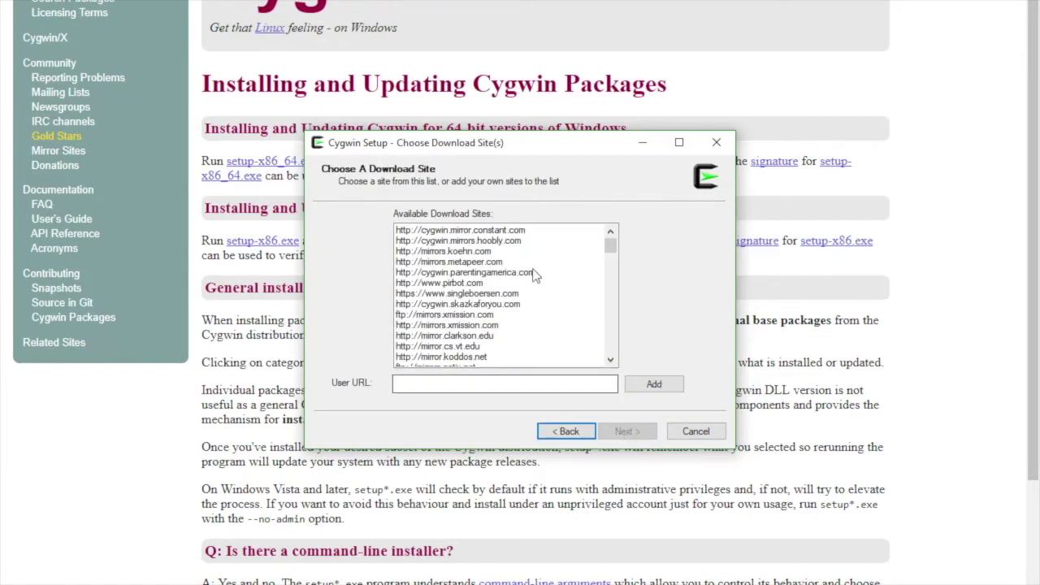
click(510, 231)
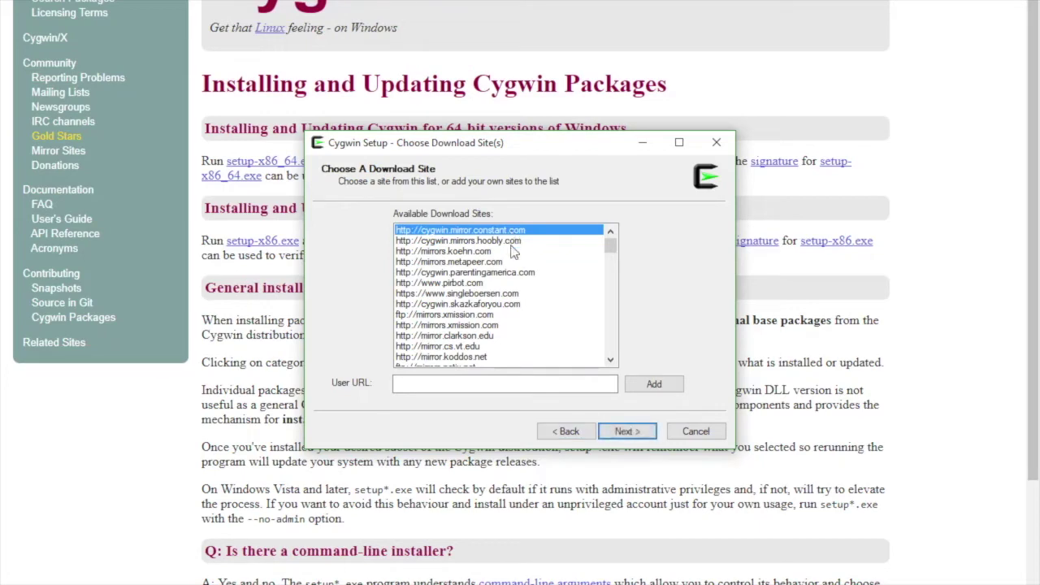
click(625, 431)
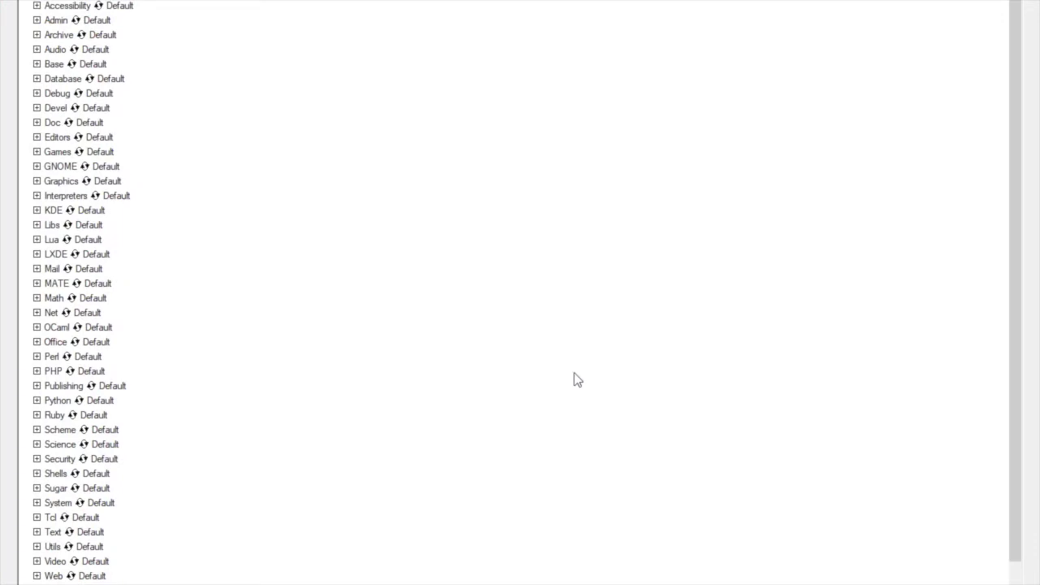
Expand the Devel package category and mark cygwin-devel for installation
click(36, 108)
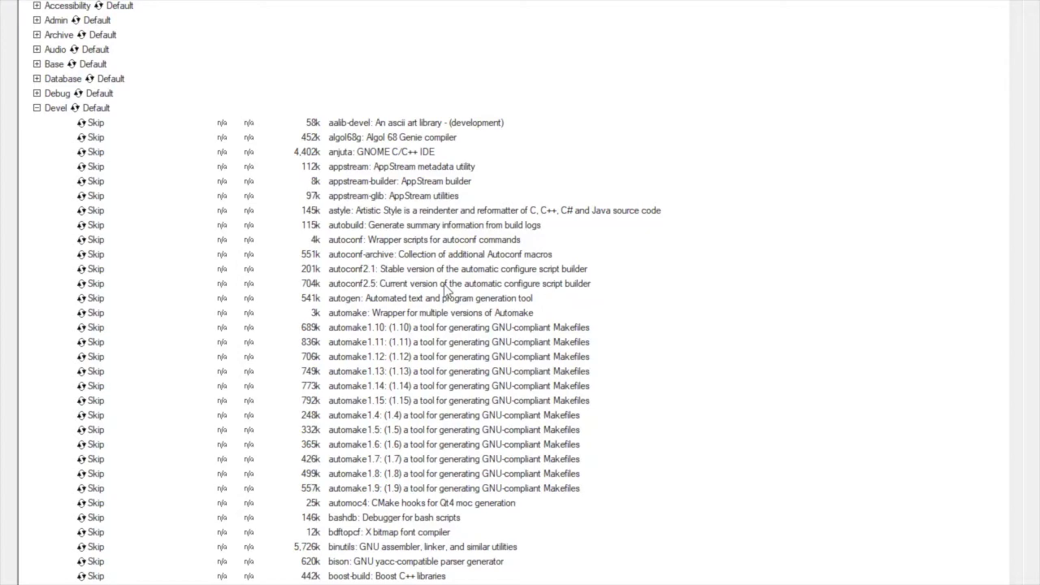
scroll(463, 325, down, 2)
scroll(464, 337, down, 5)
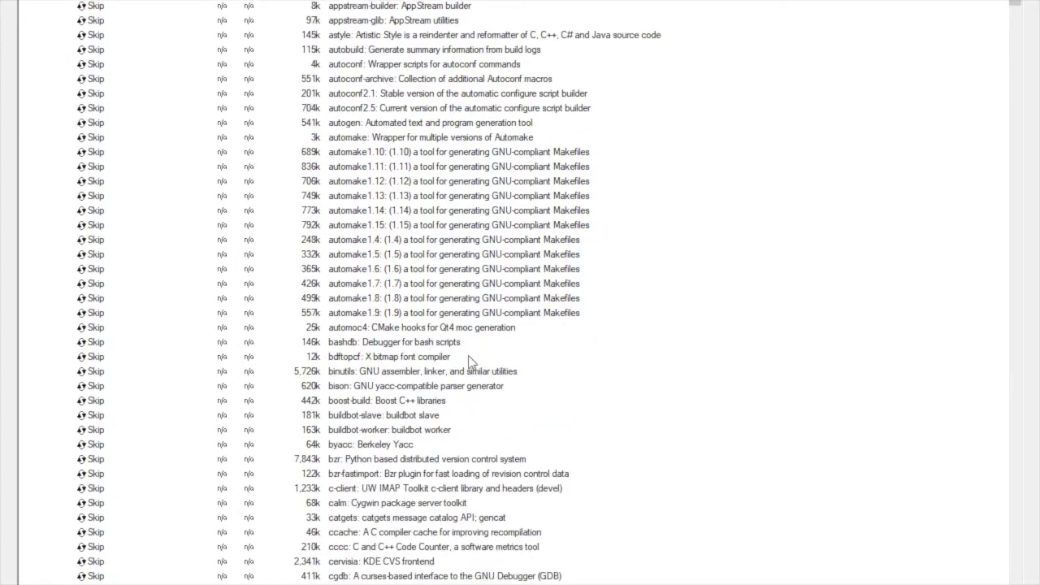
scroll(470, 370, down, 1)
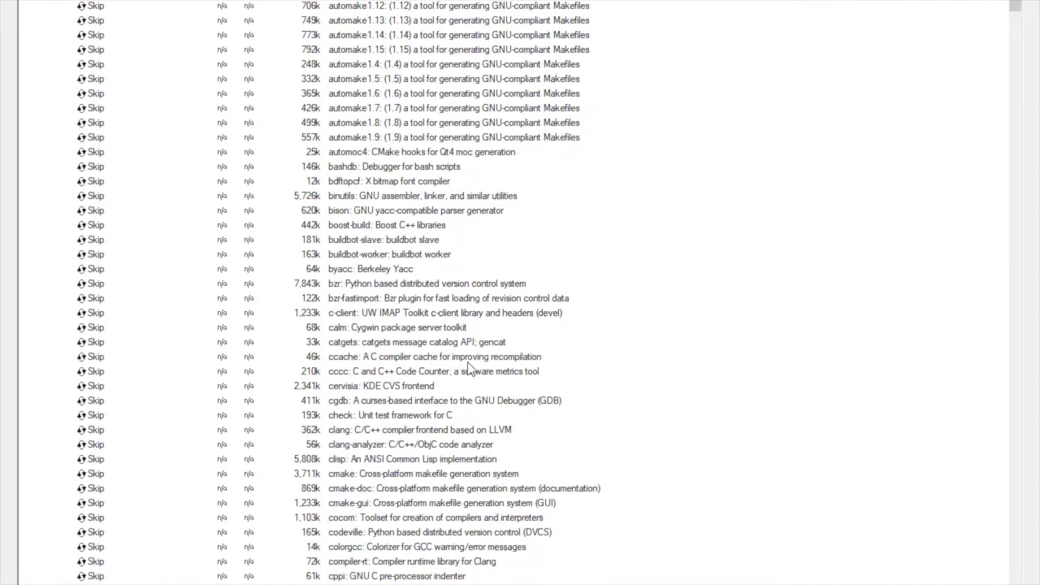
scroll(468, 369, down, 5)
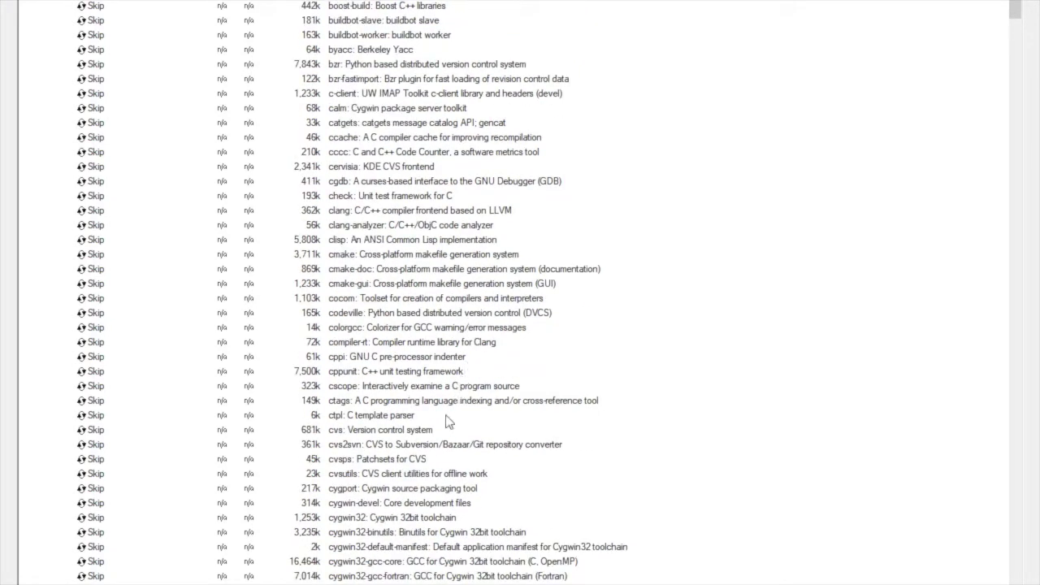
click(201, 503)
Mark the cygwin32-gcc-core, cygwin32-gcc-fortran and cygwin32-gcc-g++ packages for installation
click(184, 562)
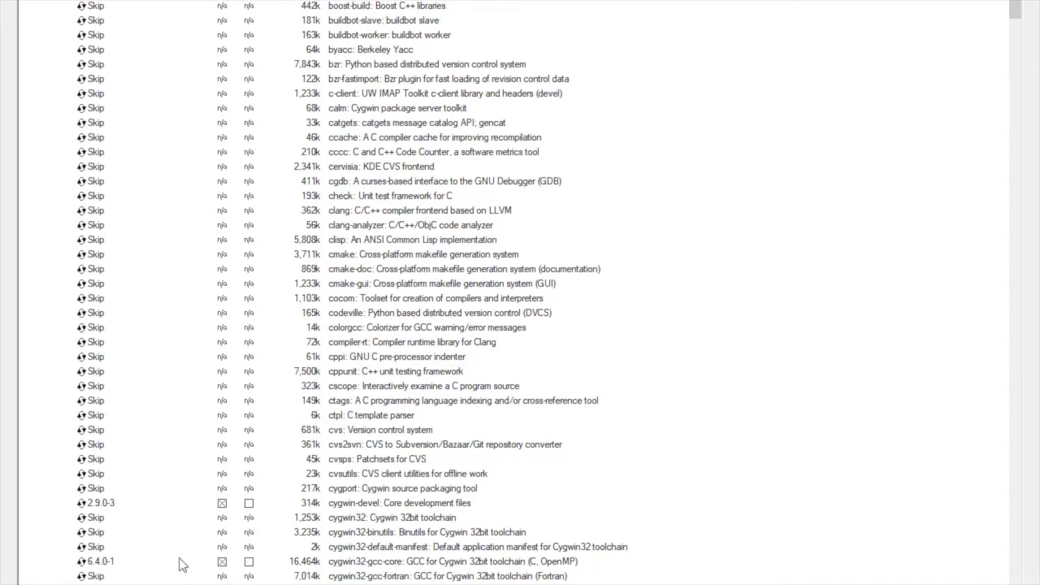
click(106, 576)
scroll(382, 510, down, 3)
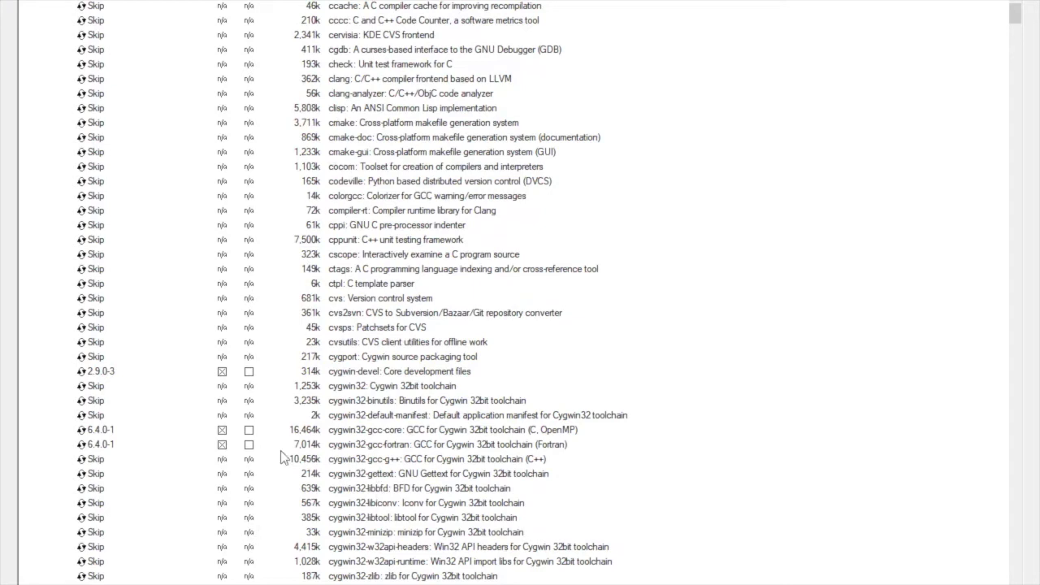
click(142, 462)
Mark the gcc-core, gcc-fortran and gcc-g++ GNU Compiler Collection packages for installation
scroll(524, 402, down, 11)
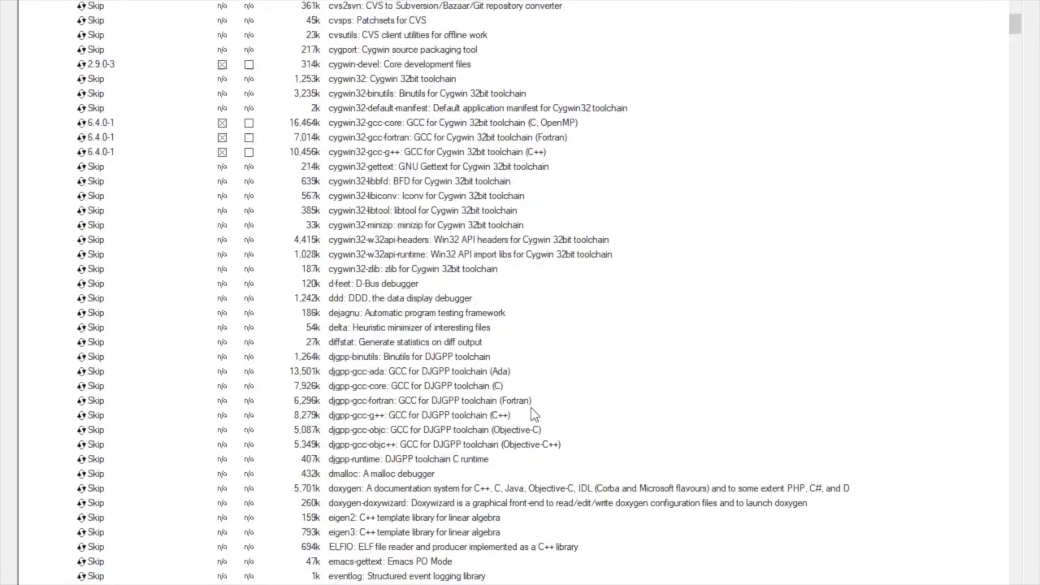
scroll(534, 414, down, 15)
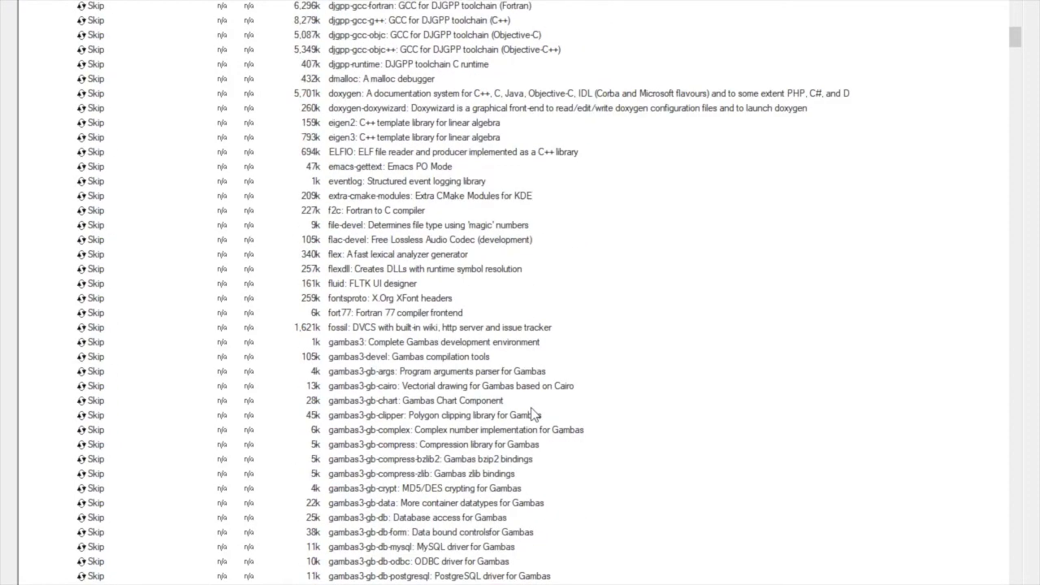
scroll(533, 414, down, 19)
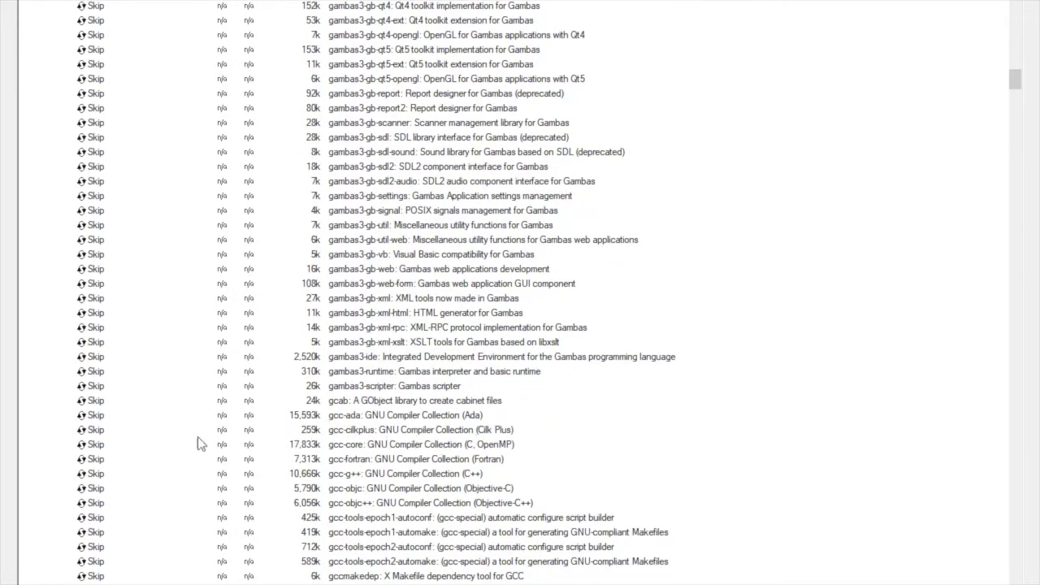
click(159, 447)
click(131, 459)
click(113, 474)
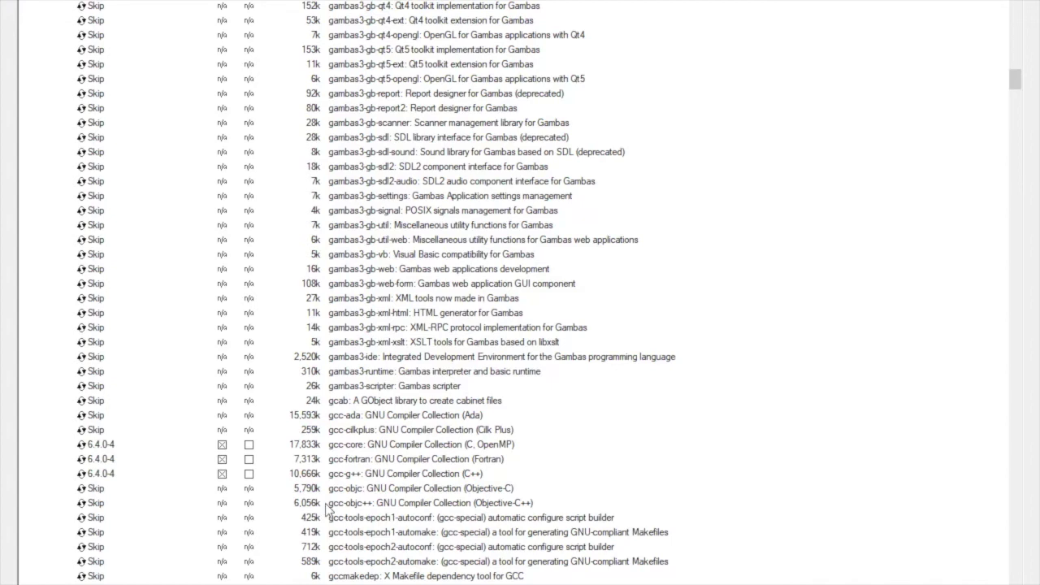
Mark the gccmakedep Makefile dependency tool and the gdb debugger packages for installation
scroll(283, 532, down, 1)
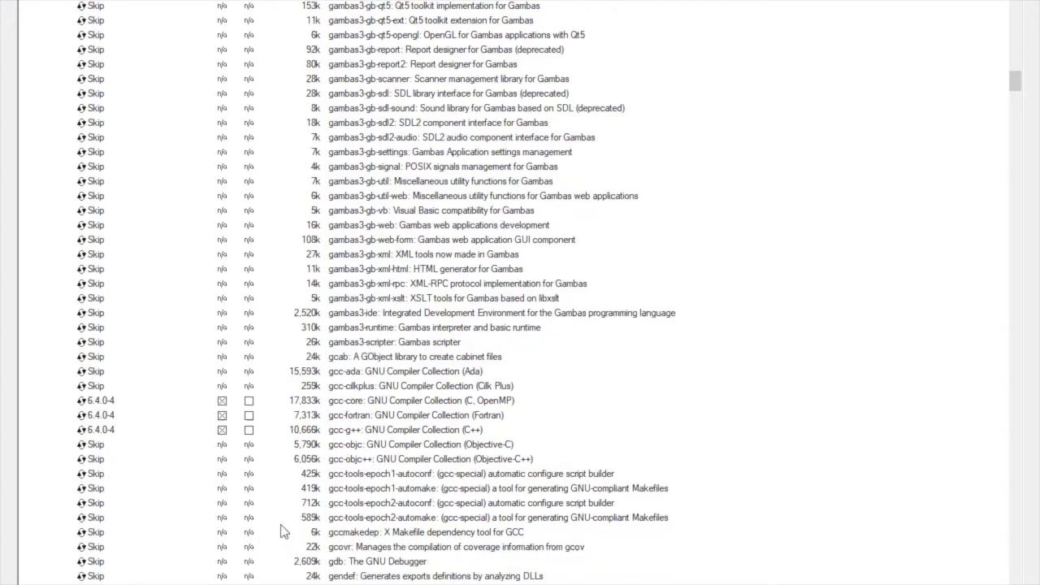
scroll(283, 531, down, 1)
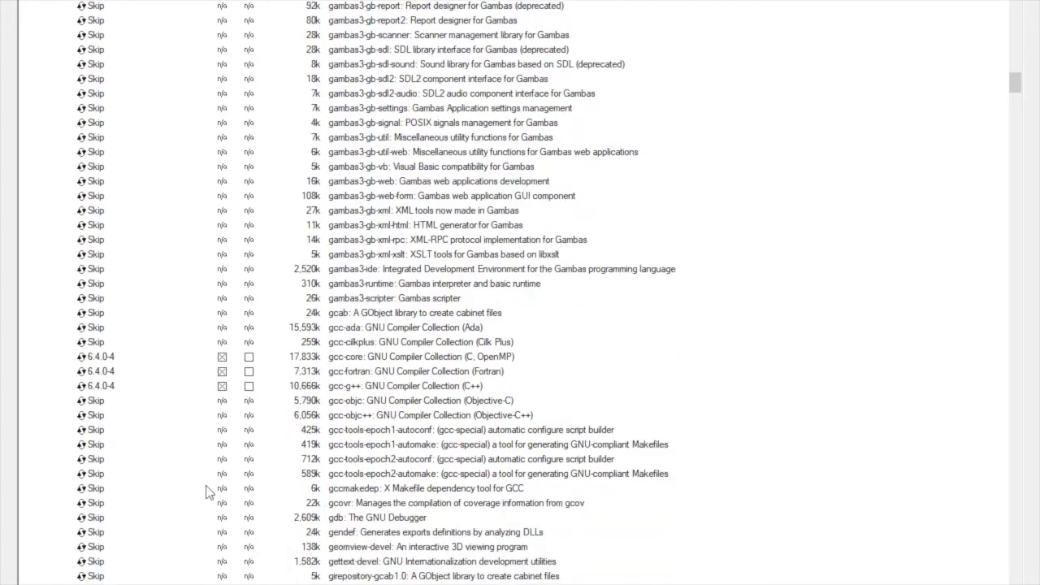
click(81, 489)
scroll(289, 508, down, 1)
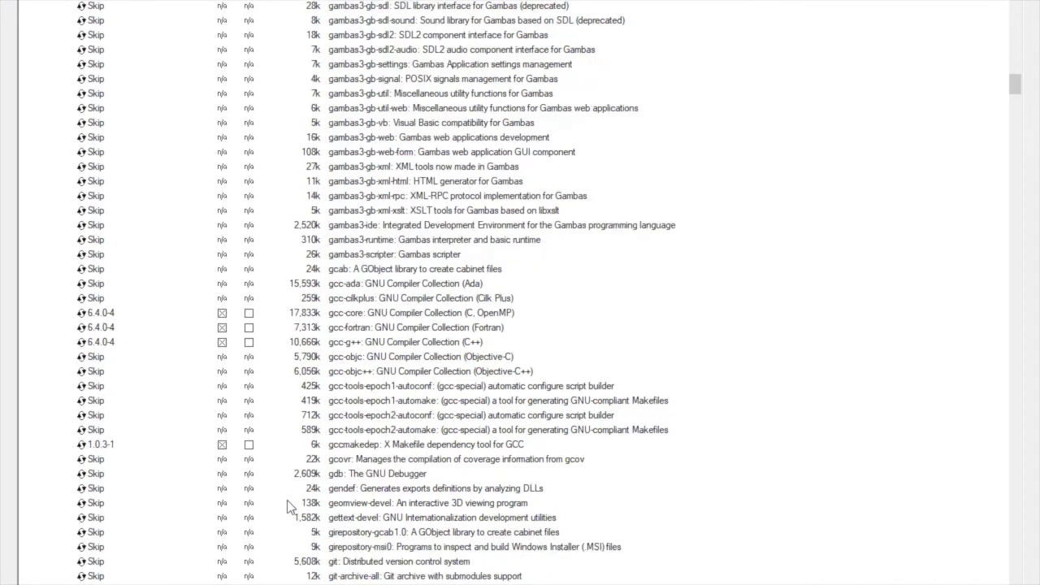
click(102, 475)
Mark the make package, the GNU version of the 'make' utility, for installation
scroll(228, 484, down, 5)
scroll(227, 485, down, 20)
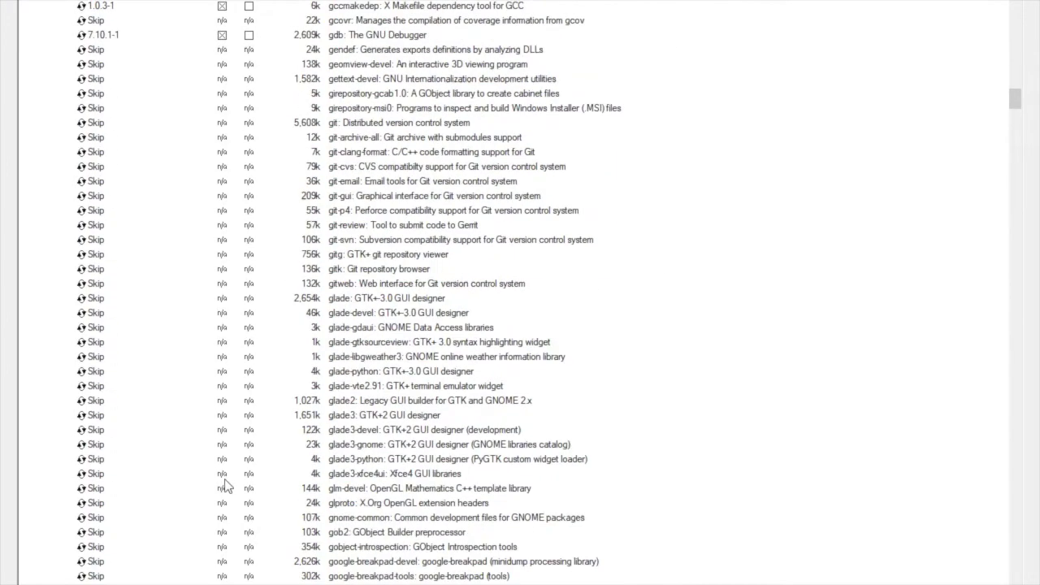
scroll(225, 487, down, 20)
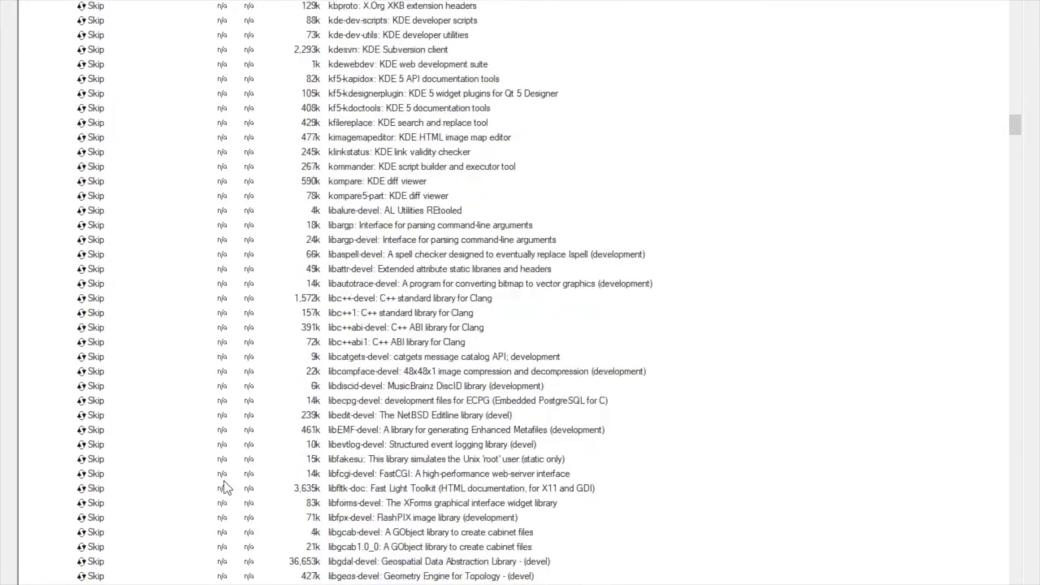
scroll(225, 488, down, 10)
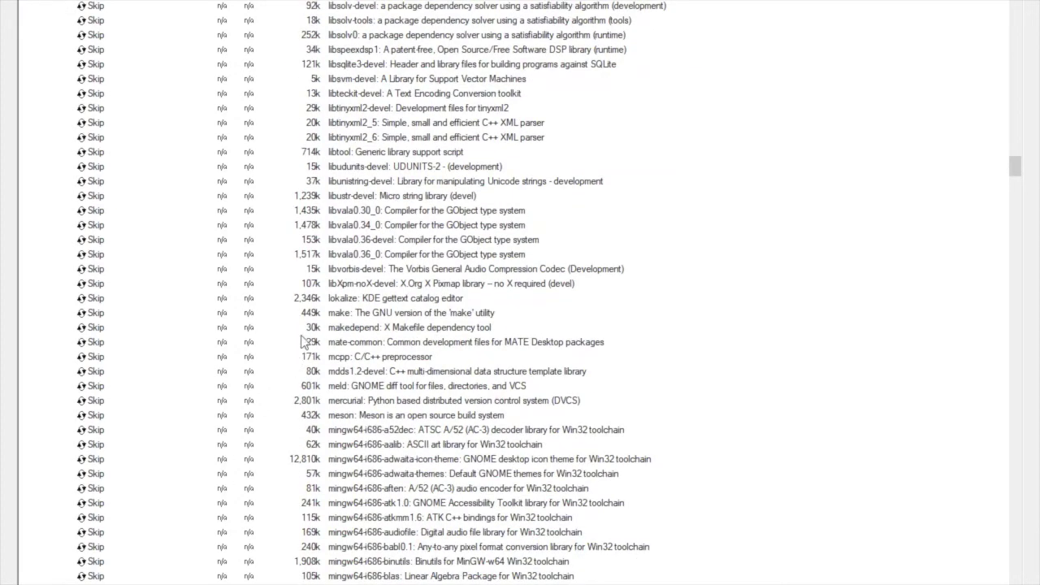
click(106, 317)
Review the Devel packages marked for installation, from cygwin-devel and the GCC compilers through gdb and make
scroll(425, 317, up, 20)
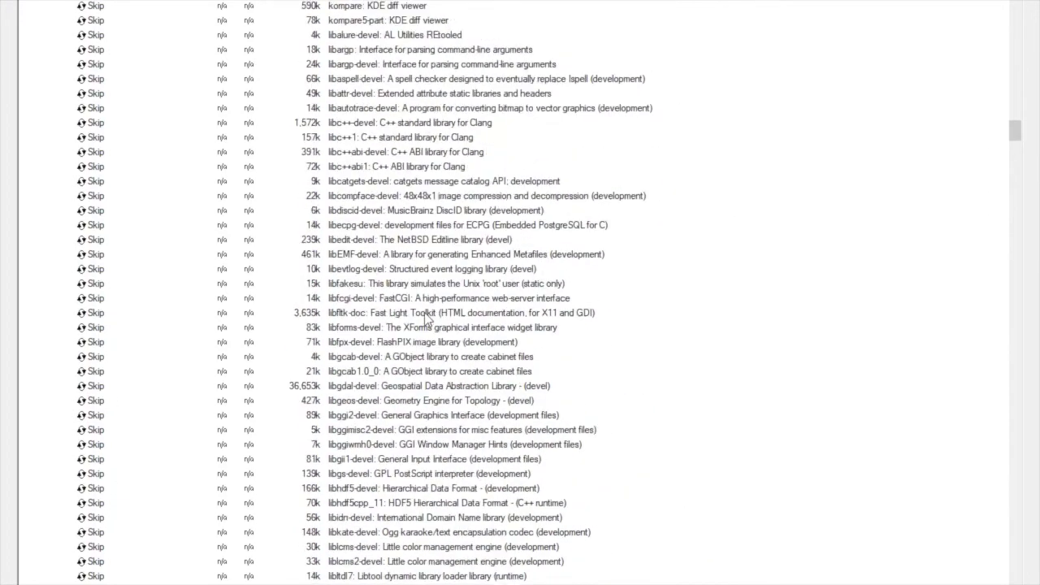
scroll(426, 316, up, 20)
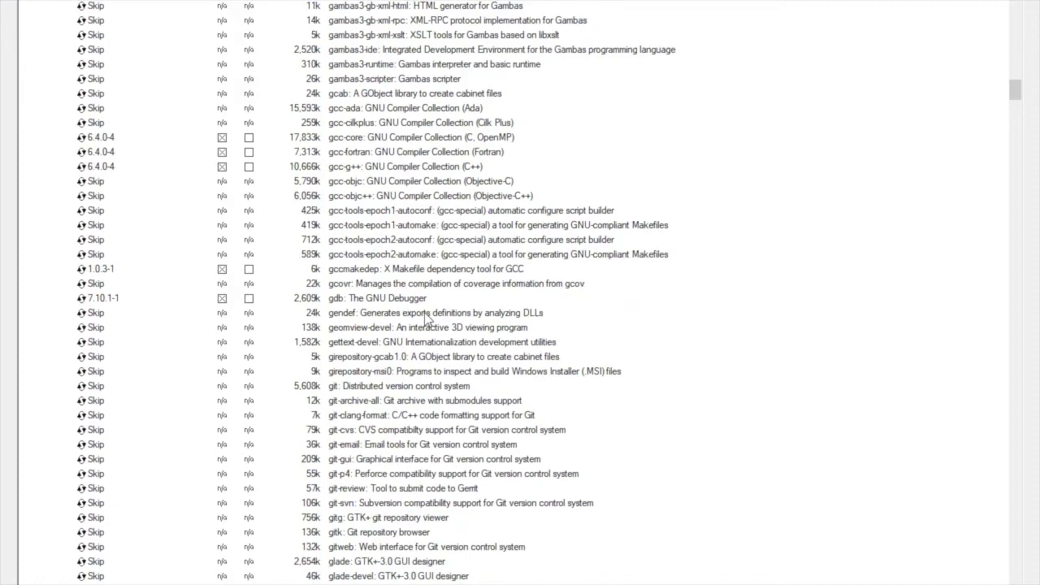
scroll(426, 317, up, 20)
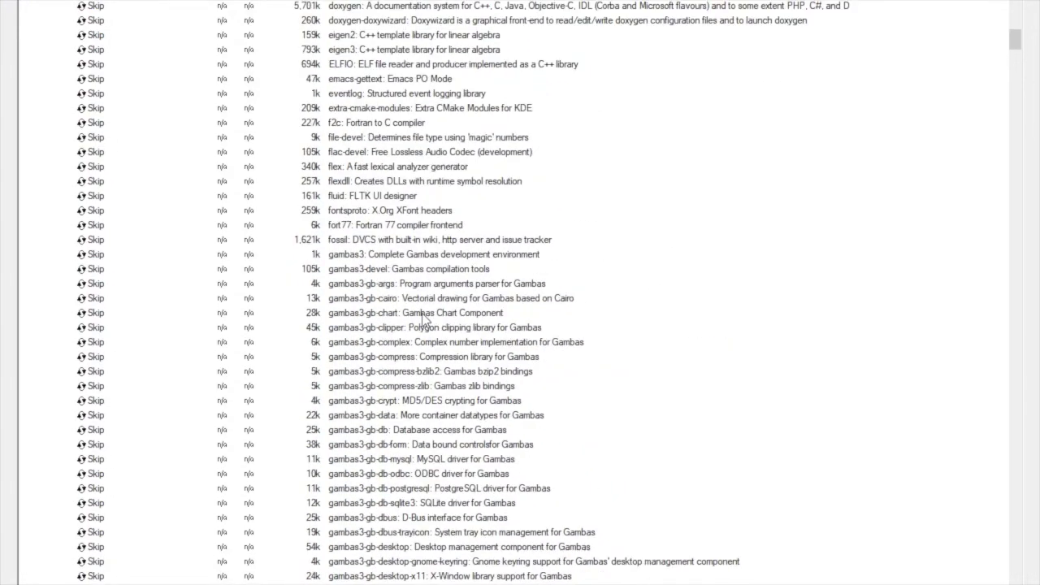
scroll(422, 319, up, 11)
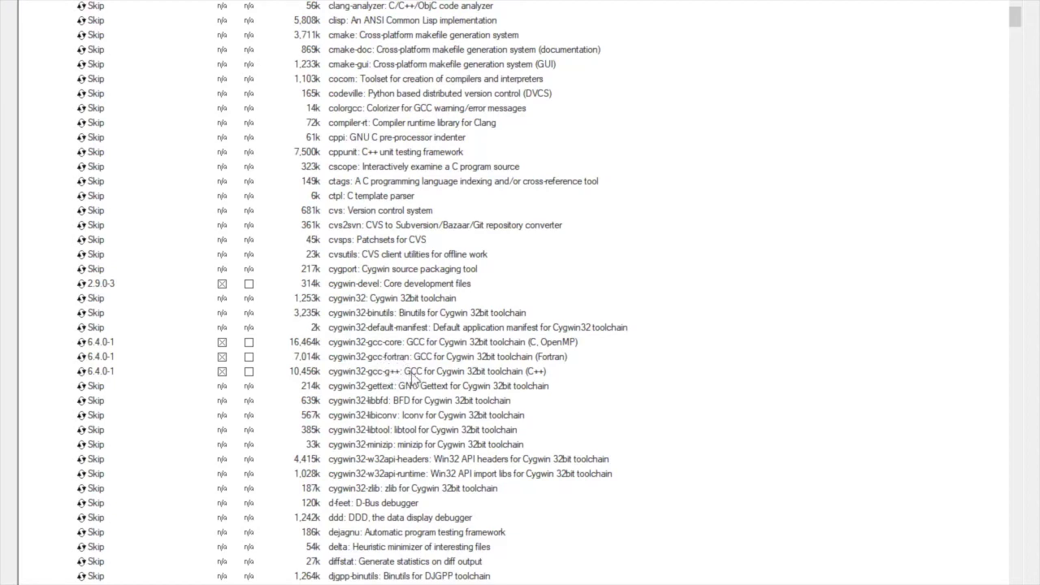
scroll(415, 377, down, 15)
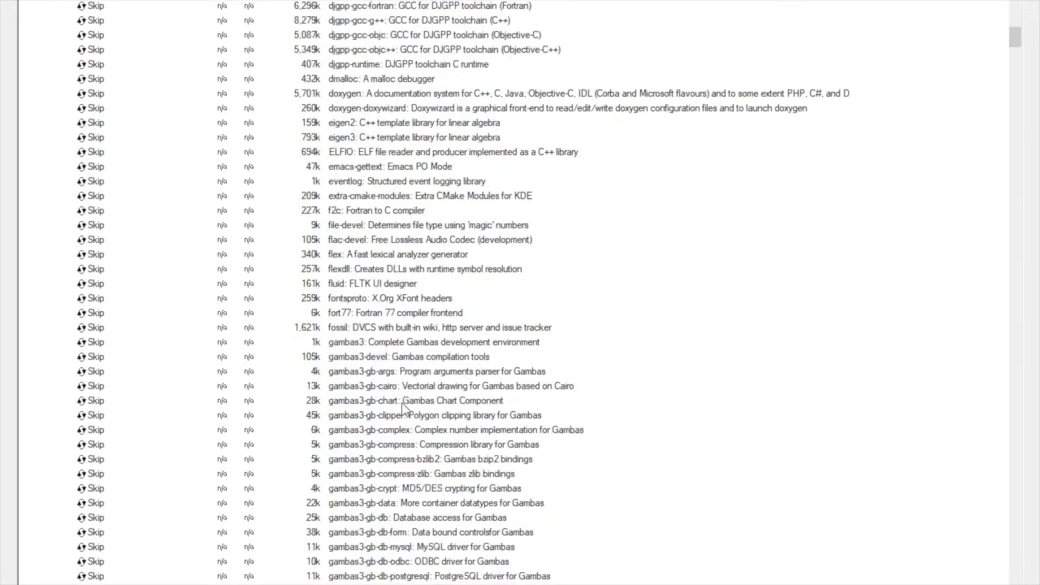
scroll(403, 408, down, 20)
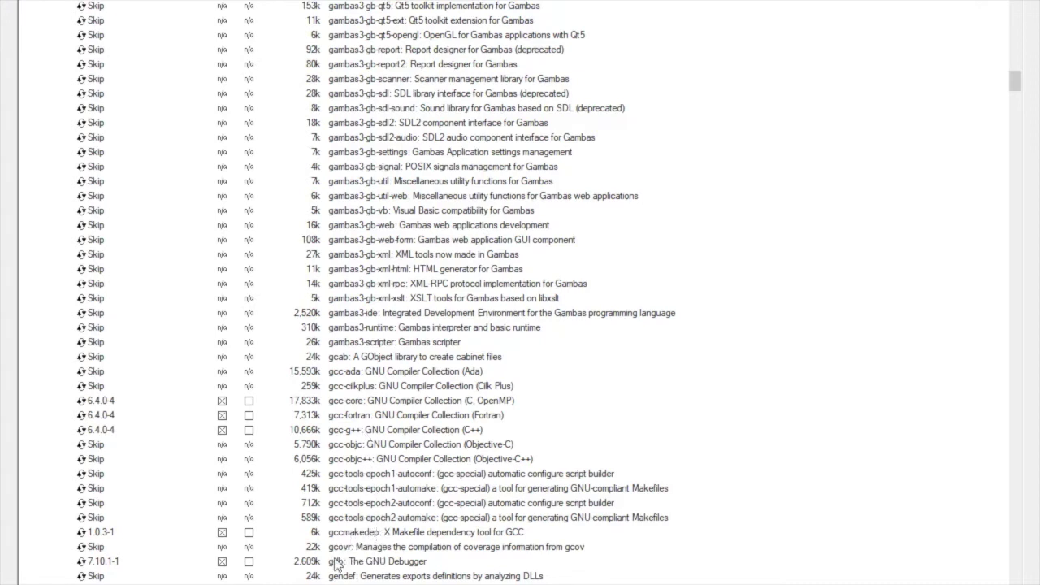
scroll(397, 505, down, 6)
scroll(396, 506, down, 20)
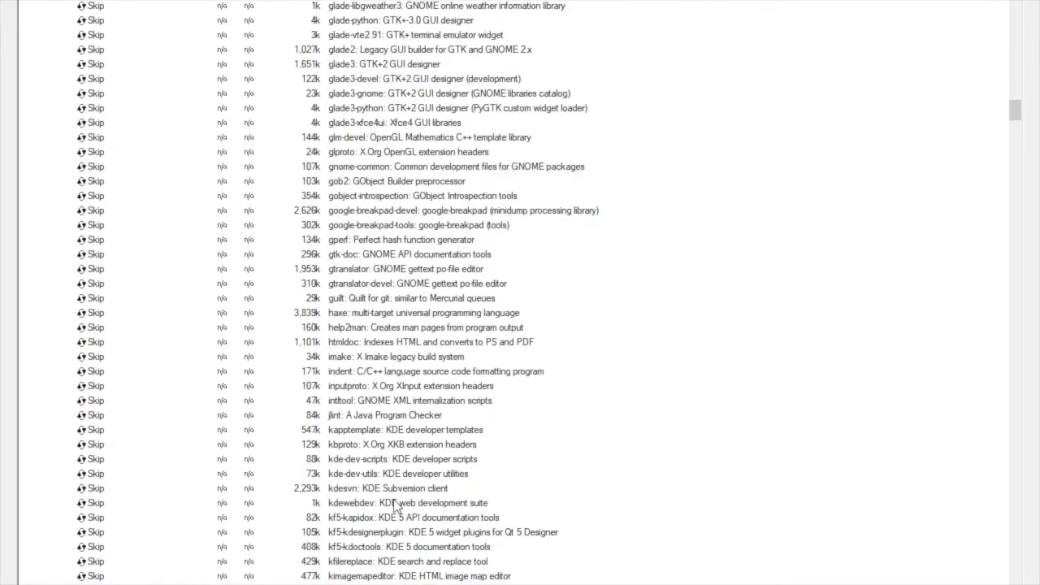
scroll(396, 505, down, 20)
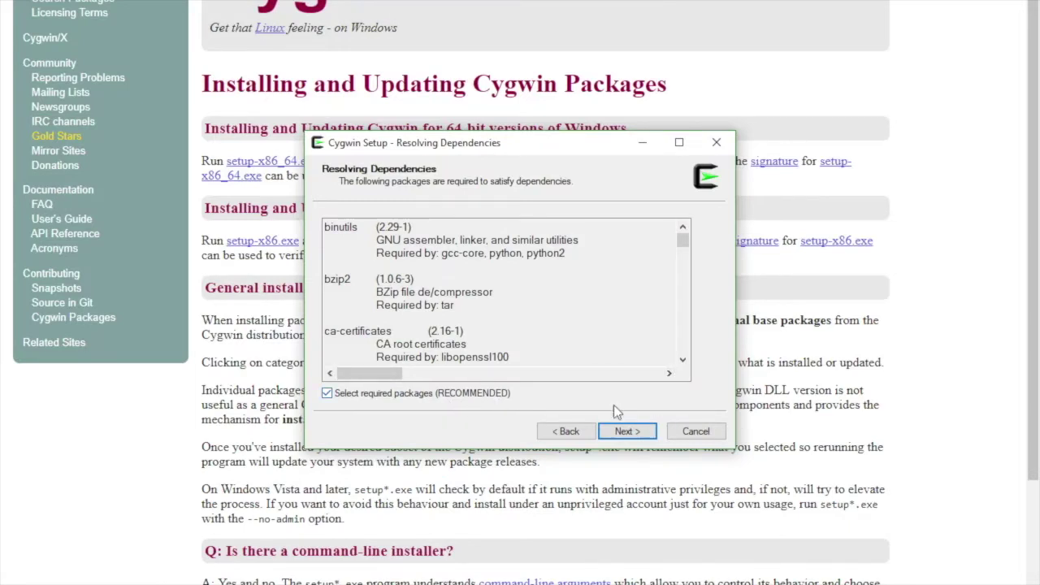
Accept the required dependency packages and finish the Cygwin installation, keeping the Desktop and Start Menu icons
click(629, 431)
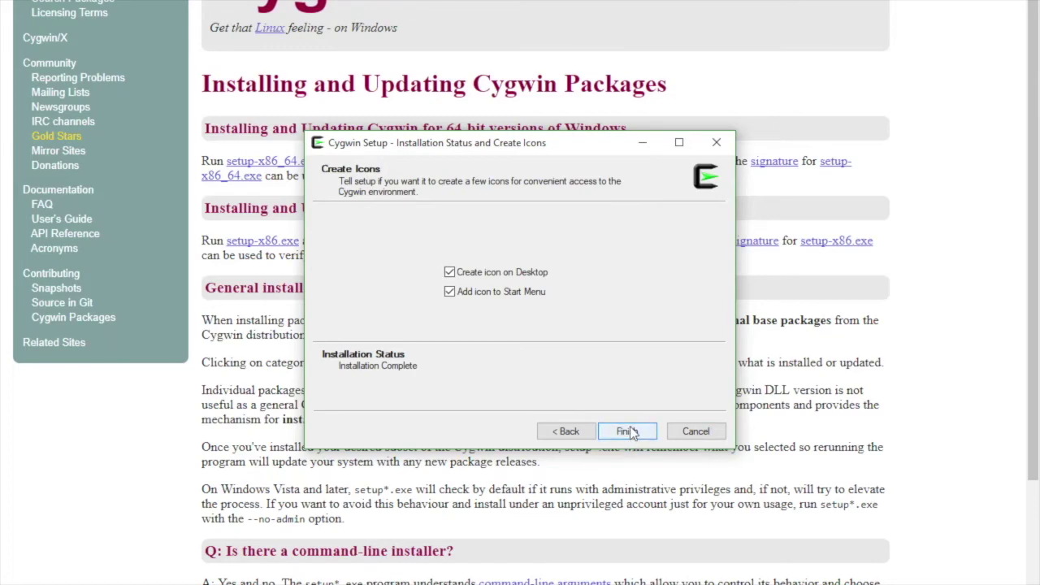
click(632, 433)
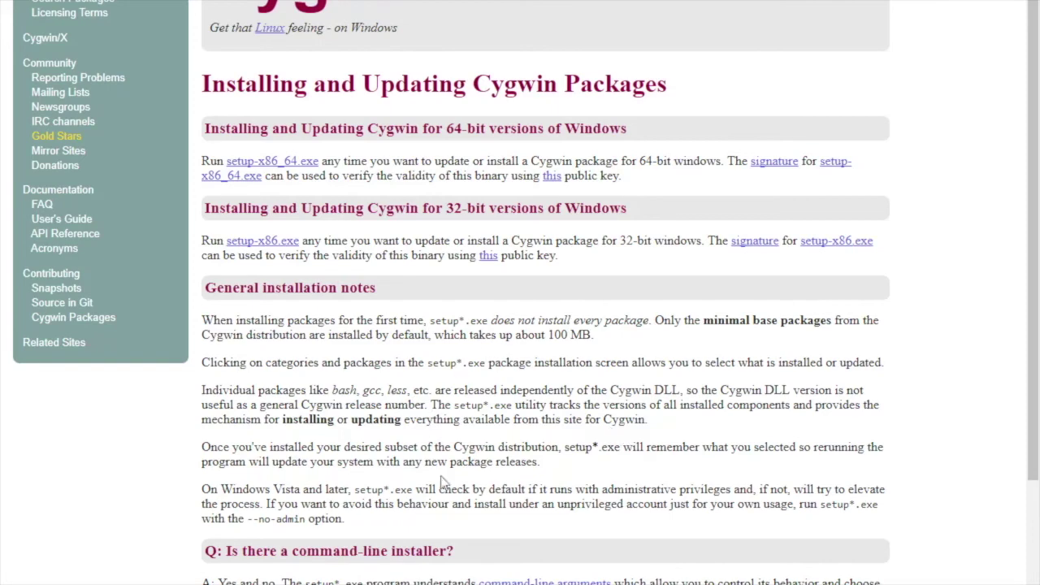
Switch to File Explorer and open the Environment Variables dialog through This PC's advanced system settings
key(alt+Tab)
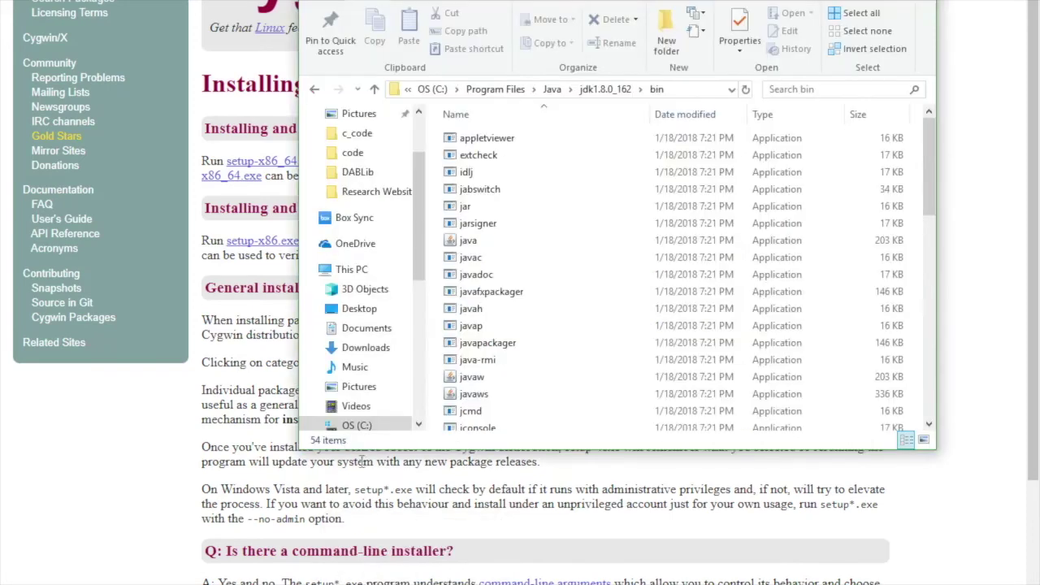
right_click(363, 270)
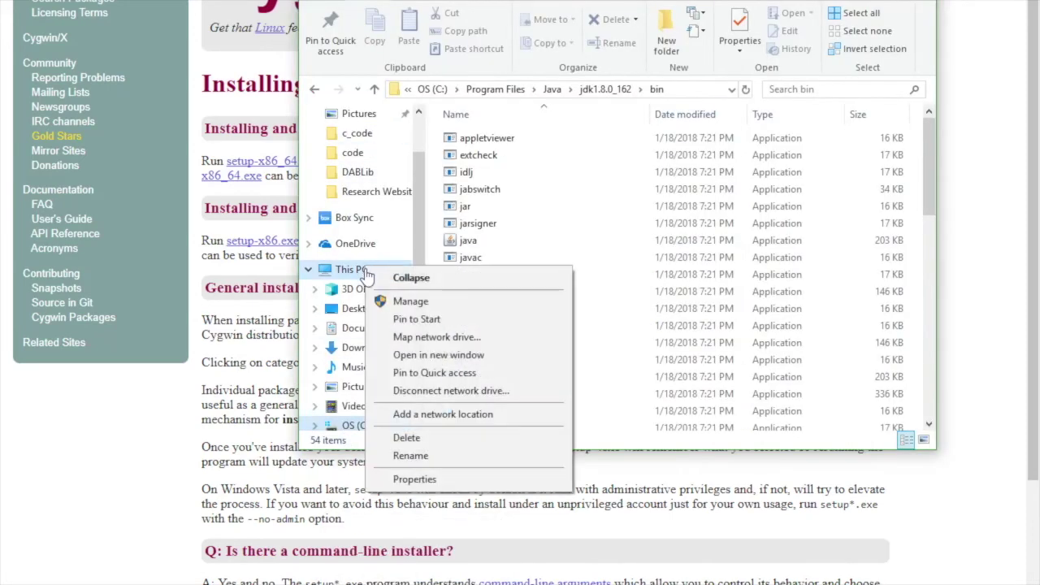
click(421, 482)
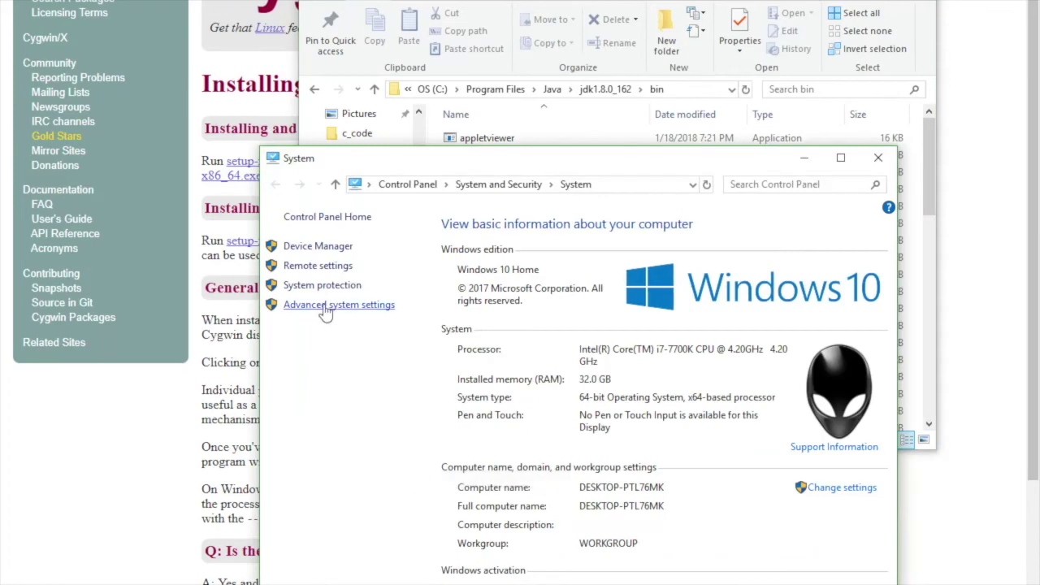
click(325, 305)
click(349, 278)
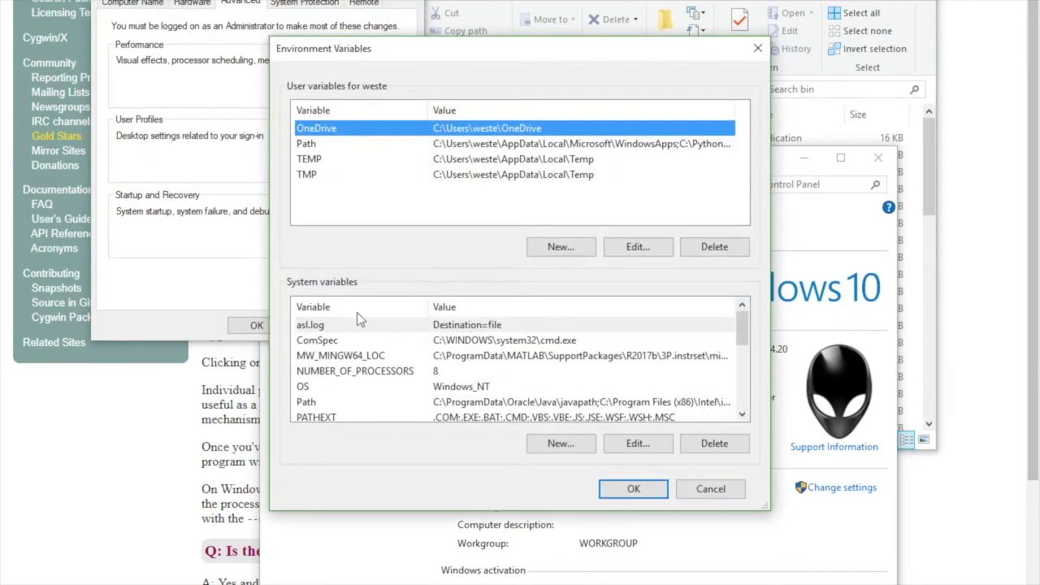
click(340, 403)
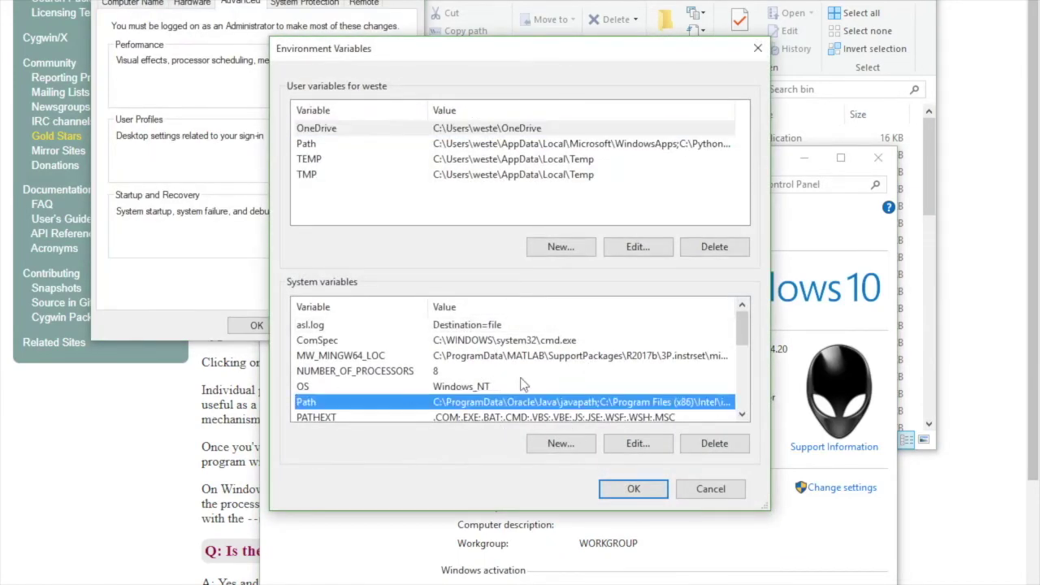
double_click(529, 403)
drag(631, 256, 633, 323)
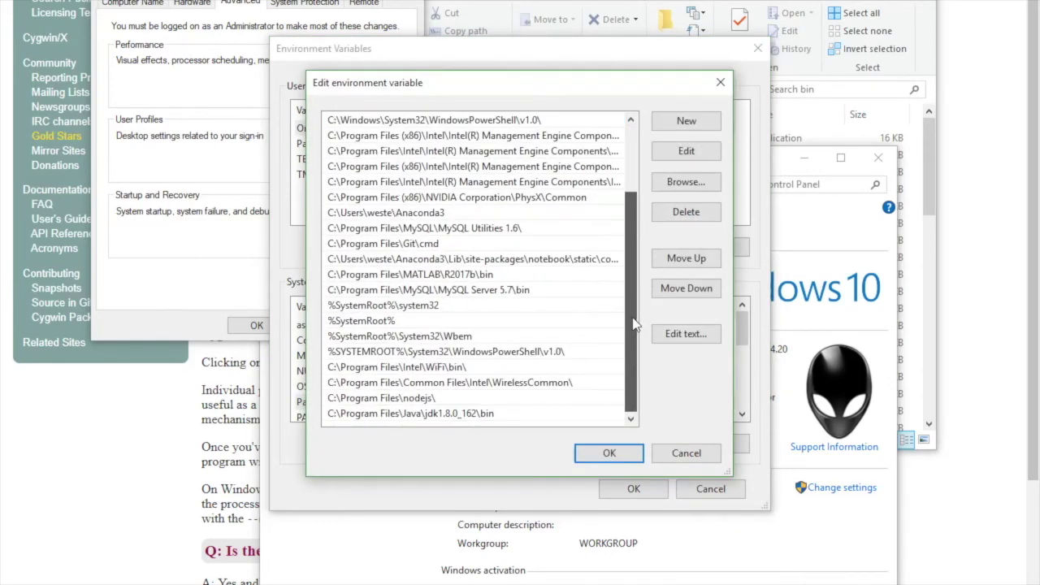
click(685, 120)
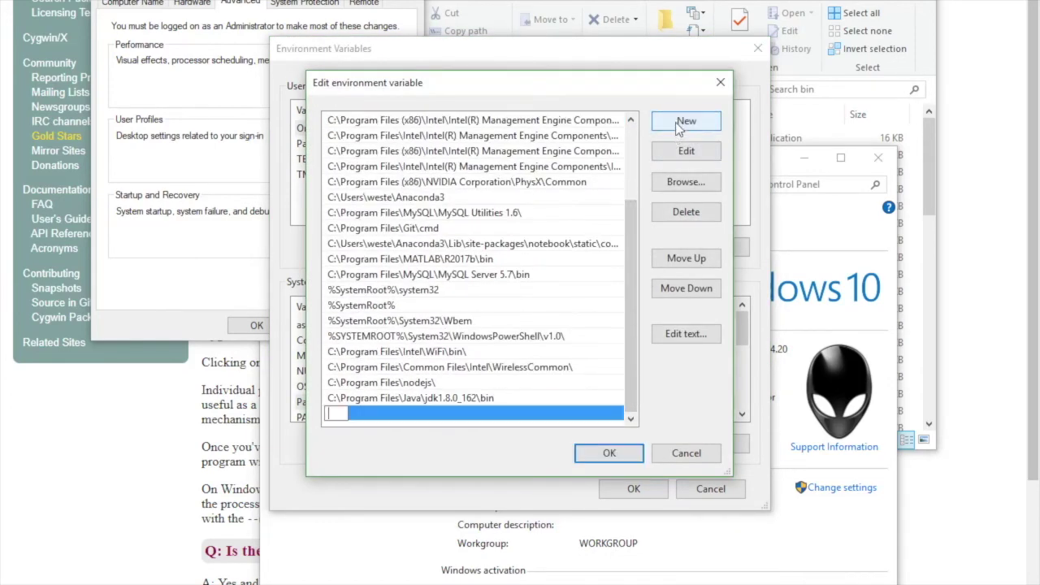
click(666, 449)
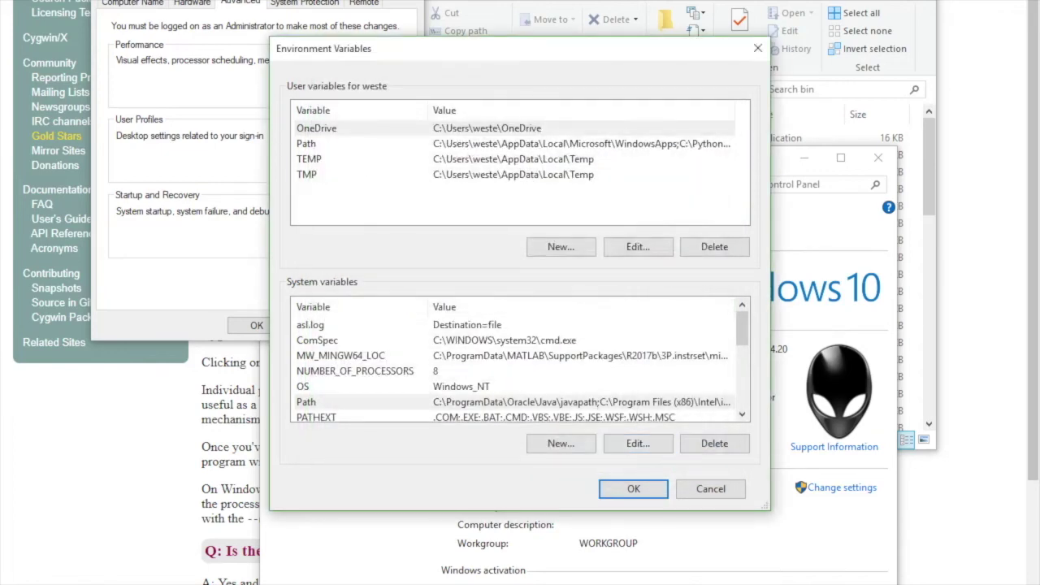
Switch to File Explorer and open the C:\cygwin64 folder to locate its bin folder
key(alt+Tab)
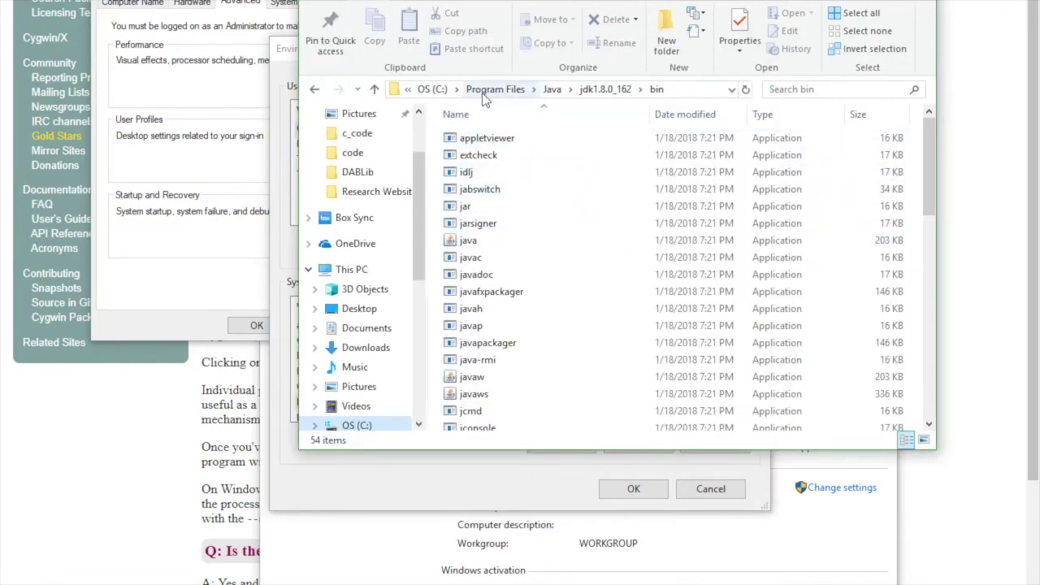
click(434, 89)
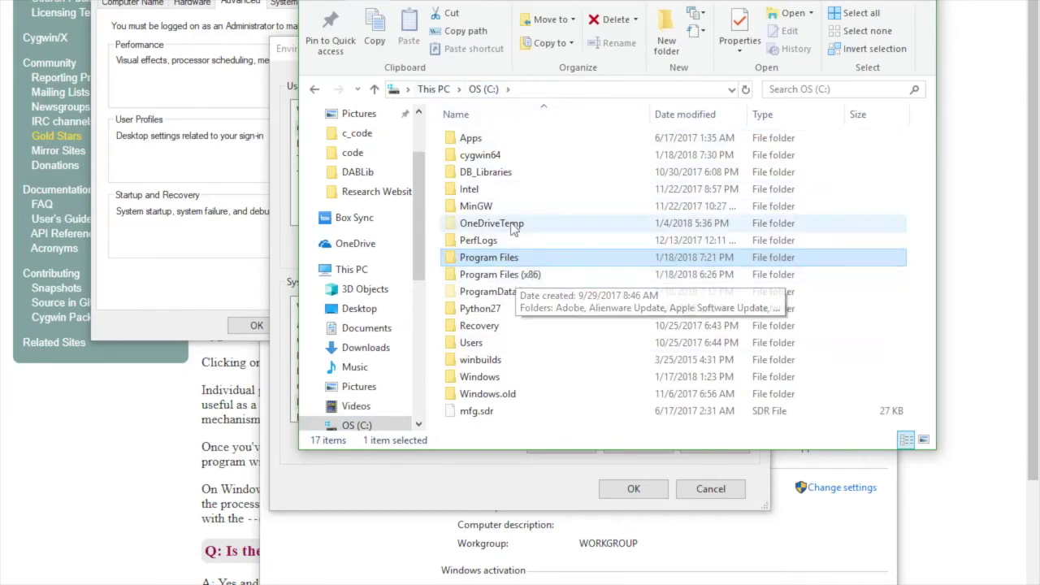
double_click(493, 157)
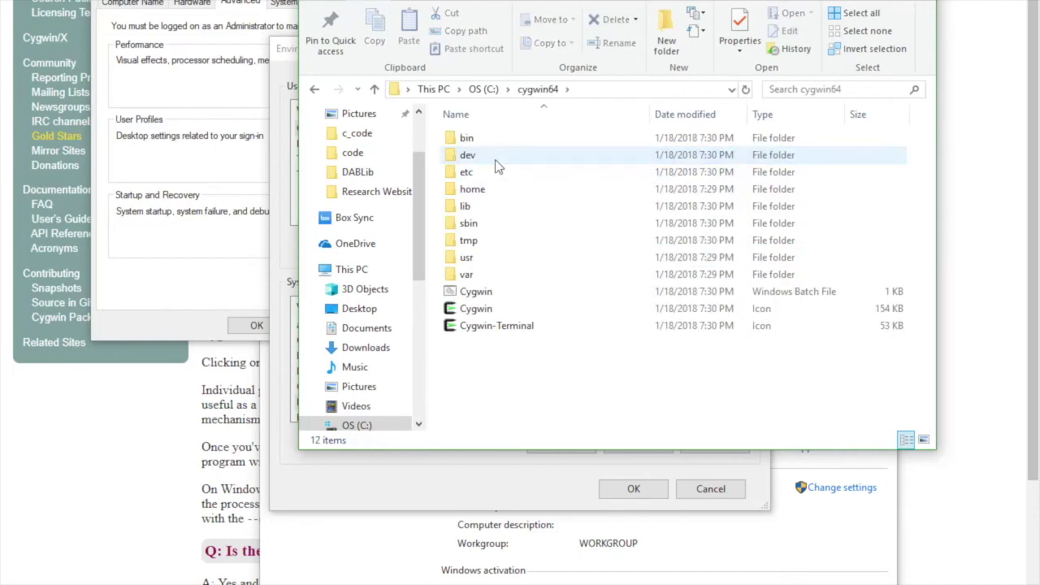
Open the system Path variable for editing and add a new entry, C:\cygwin64\bin
click(365, 482)
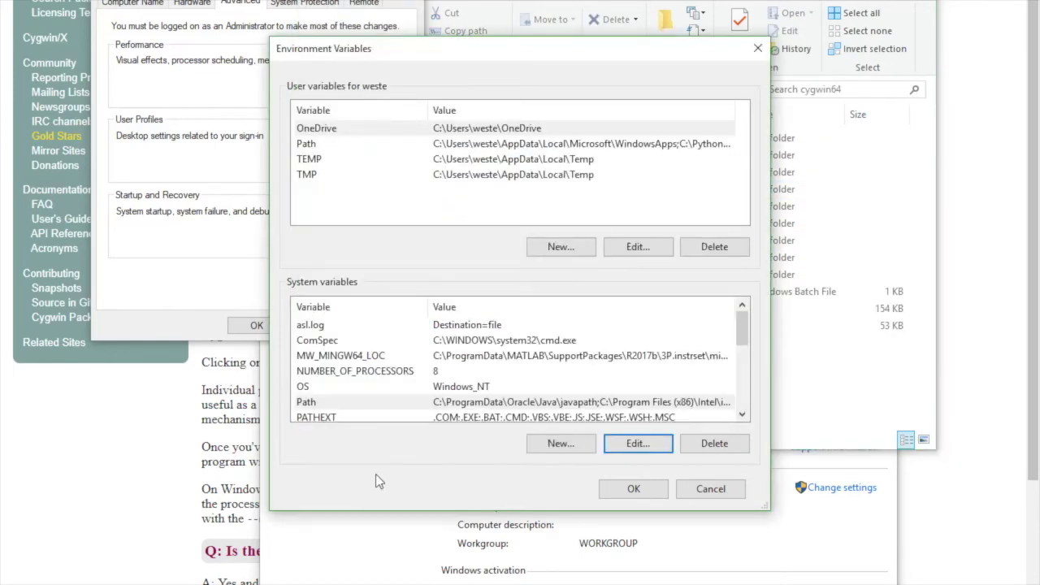
drag(546, 55, 491, 165)
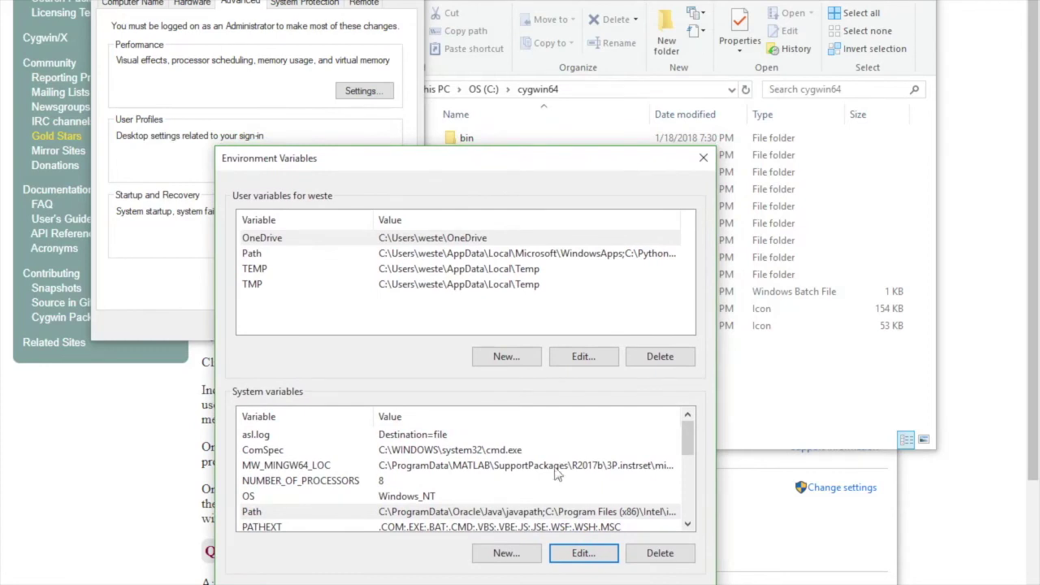
click(578, 555)
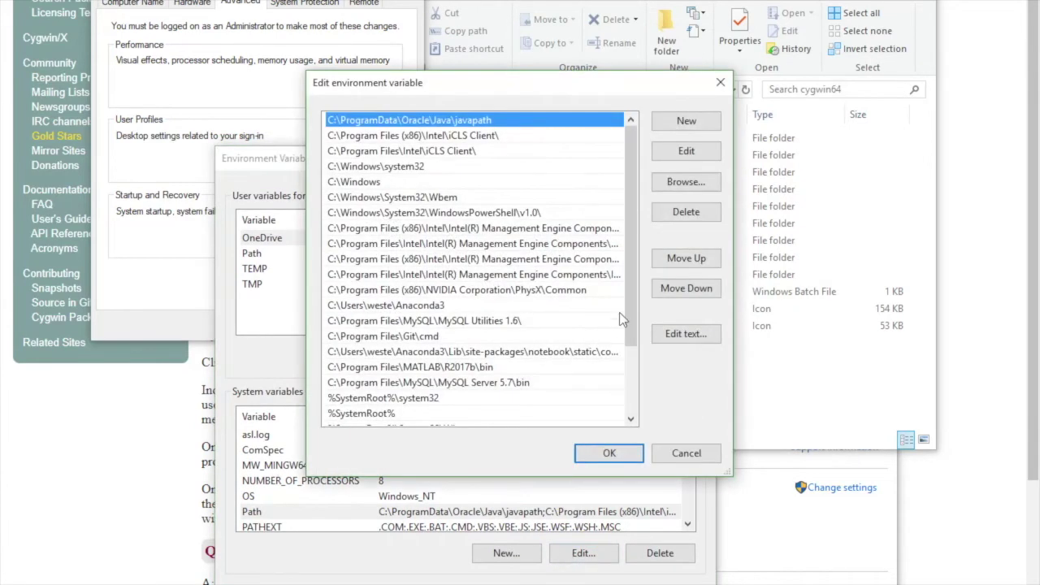
click(683, 121)
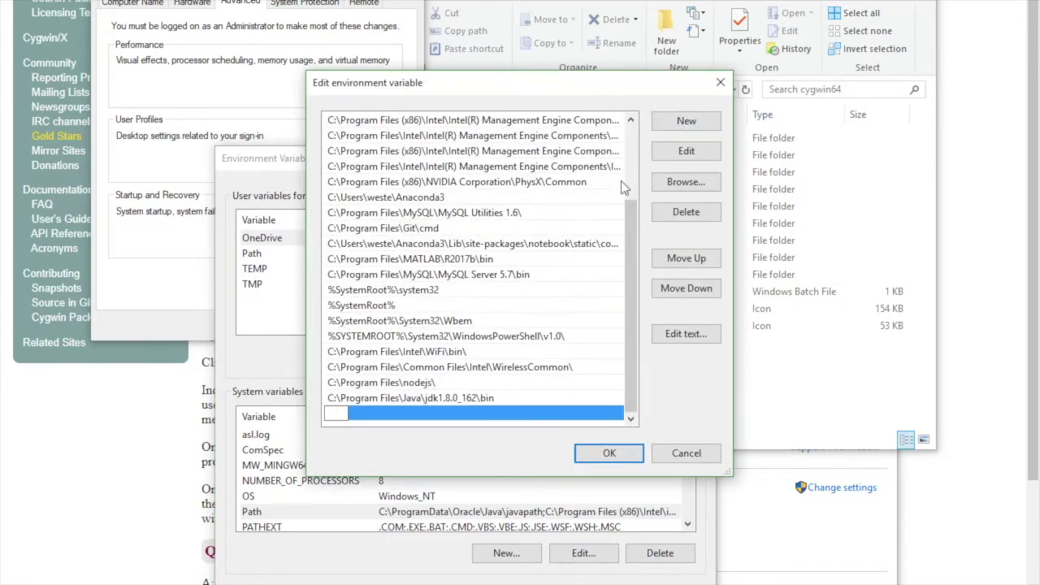
text(C:\cygwin64)
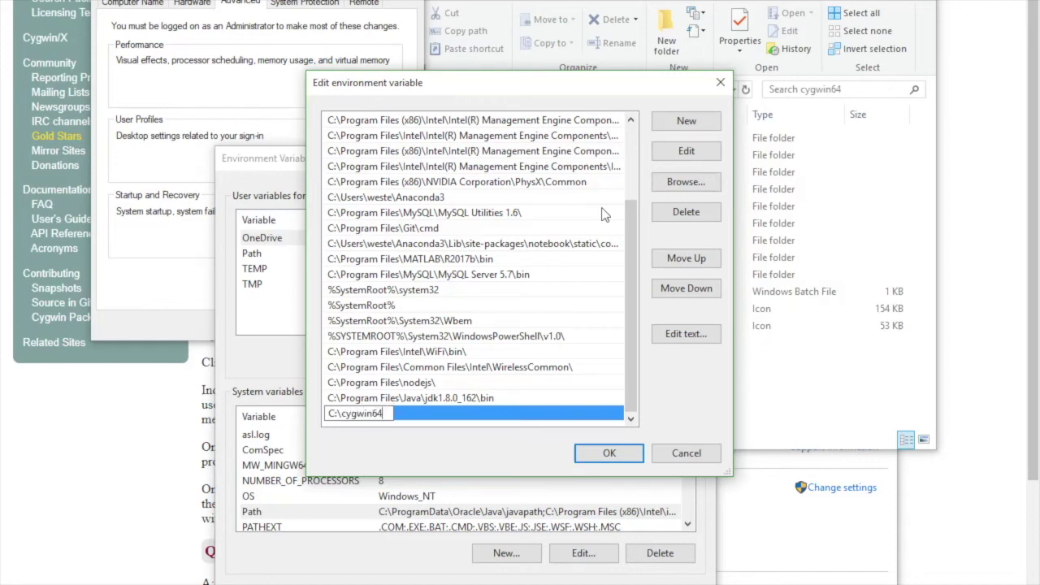
drag(544, 79, 544, 132)
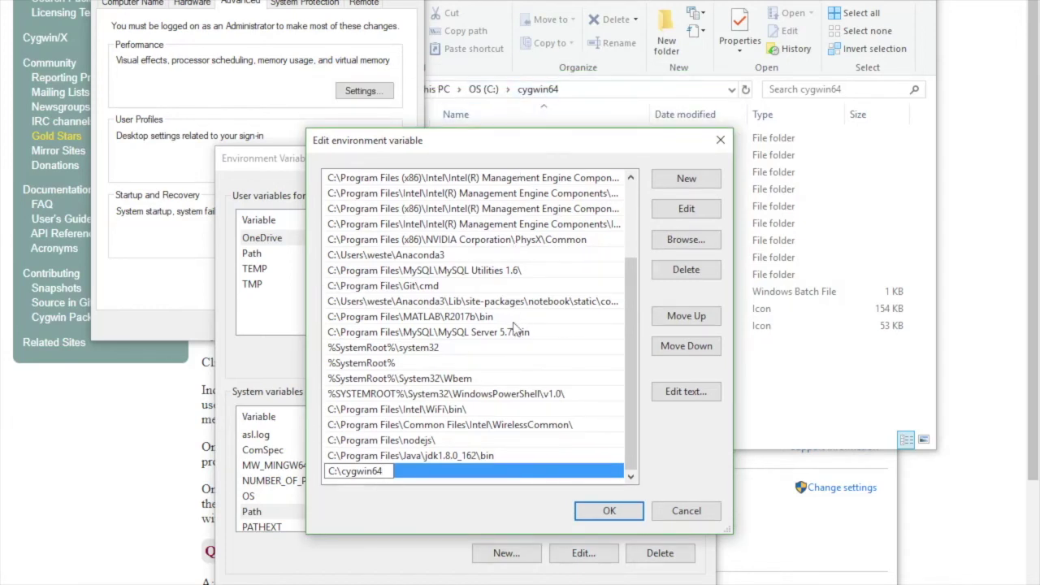
text(\bin)
Add the entry C:\cygwin64\usr\bin to the system Path variable
click(677, 180)
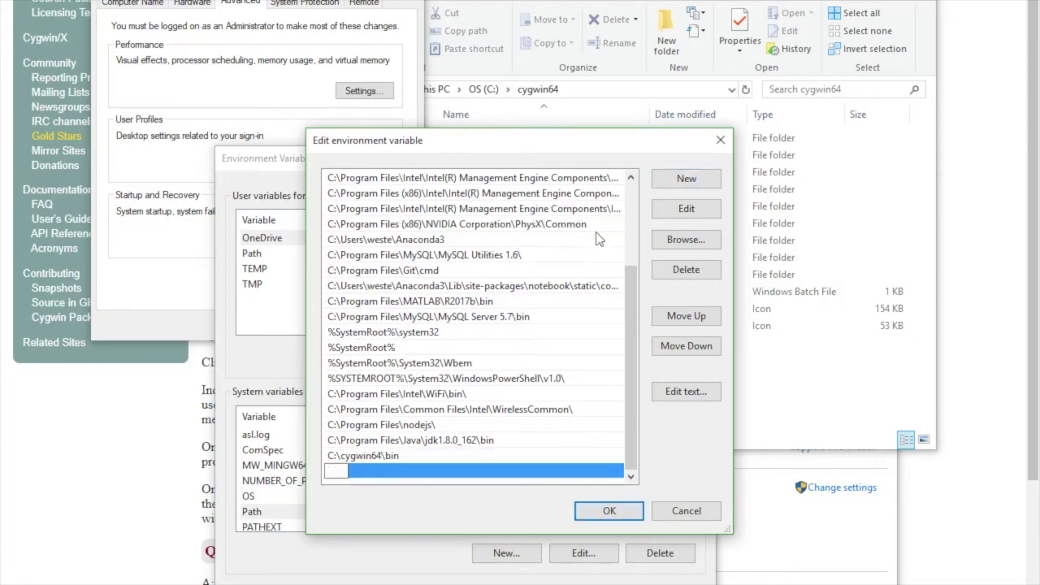
text(C:\cygwin)
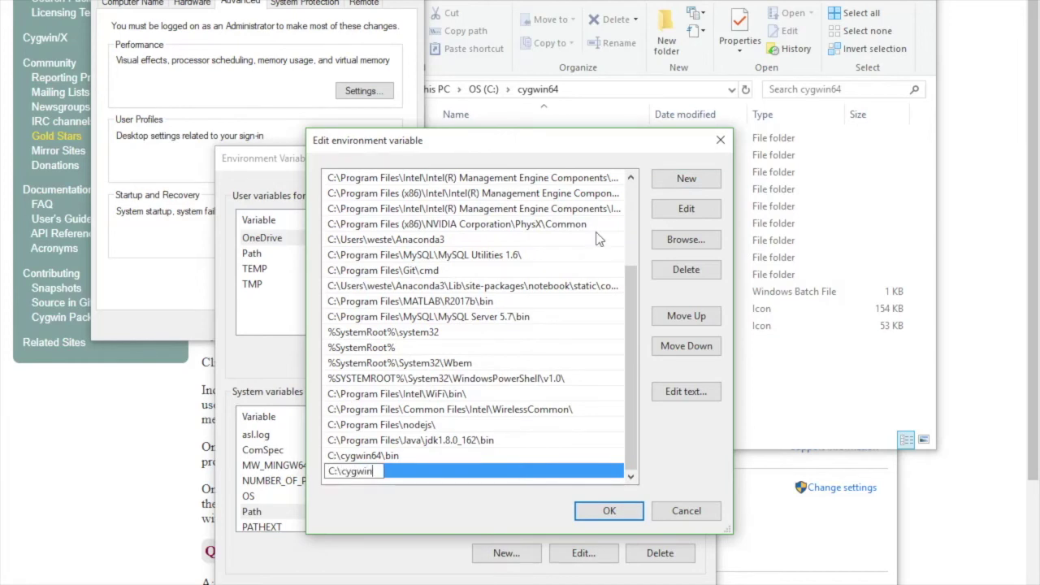
text(64\usr\bin)
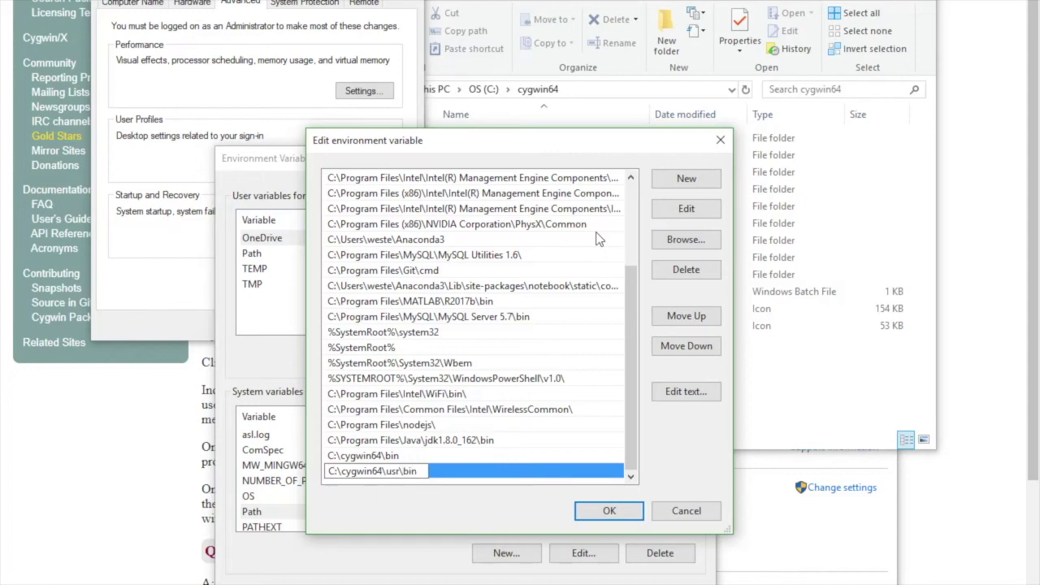
Add the entry C:\cygwin64\usr\local\bin to the system Path variable
click(697, 178)
text(C)
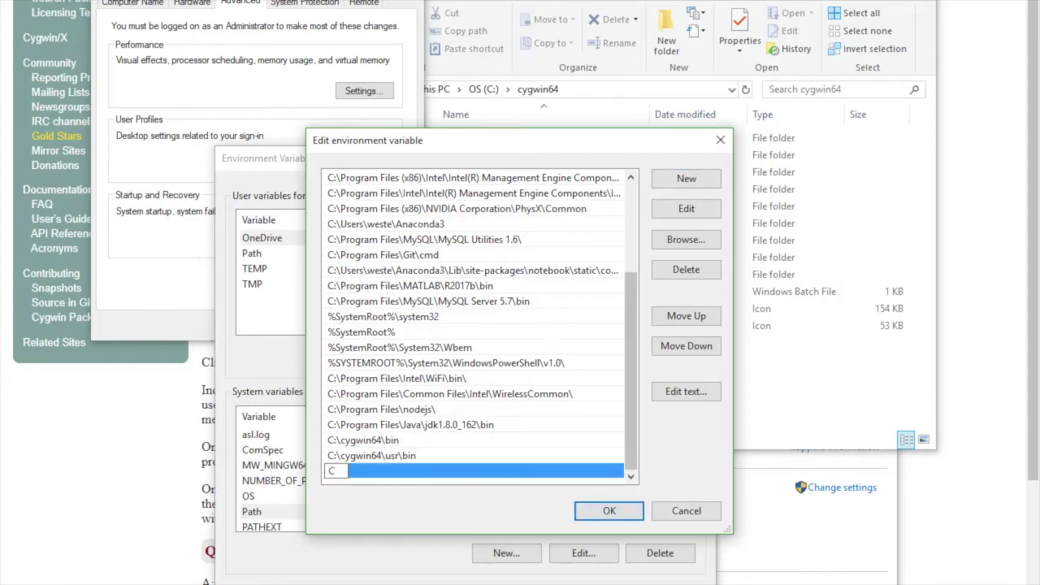
text(:)
key(BackSpace)
text(:\cygwin64)
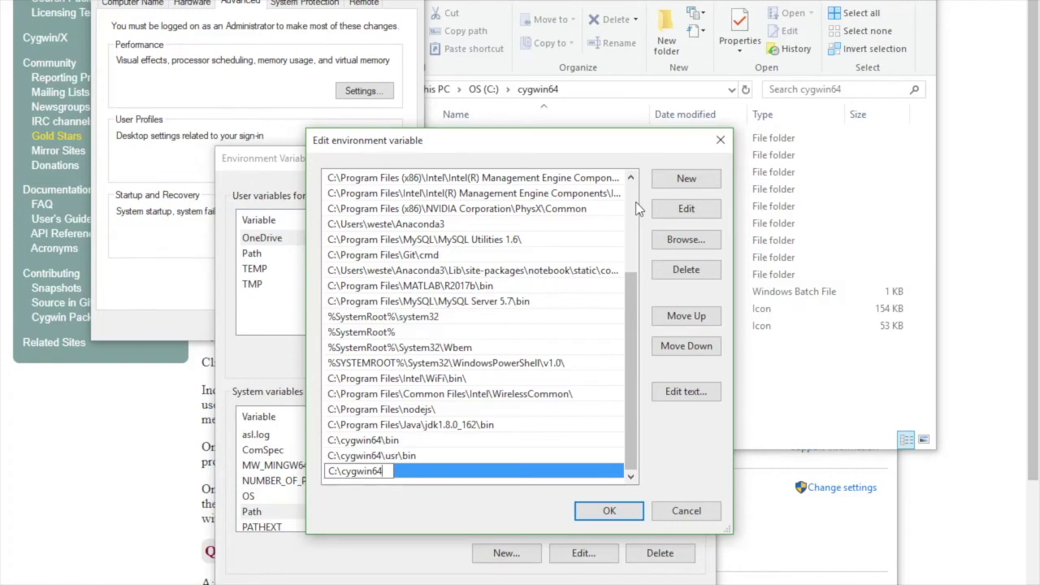
text(\usr\local)
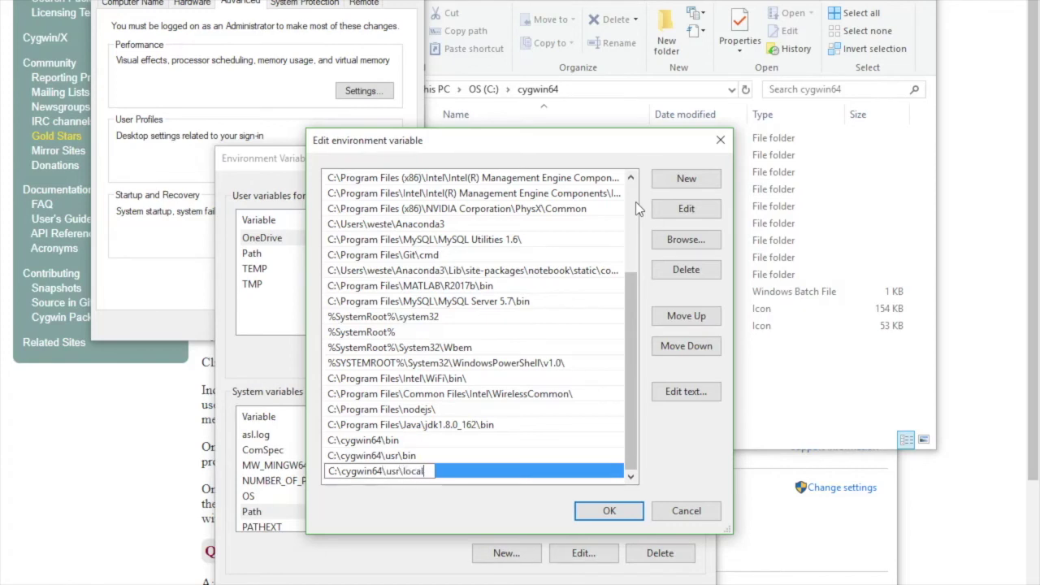
text(\bin)
Add the entry C:\cygwin64\lib to the system Path variable
click(662, 180)
text(C:)
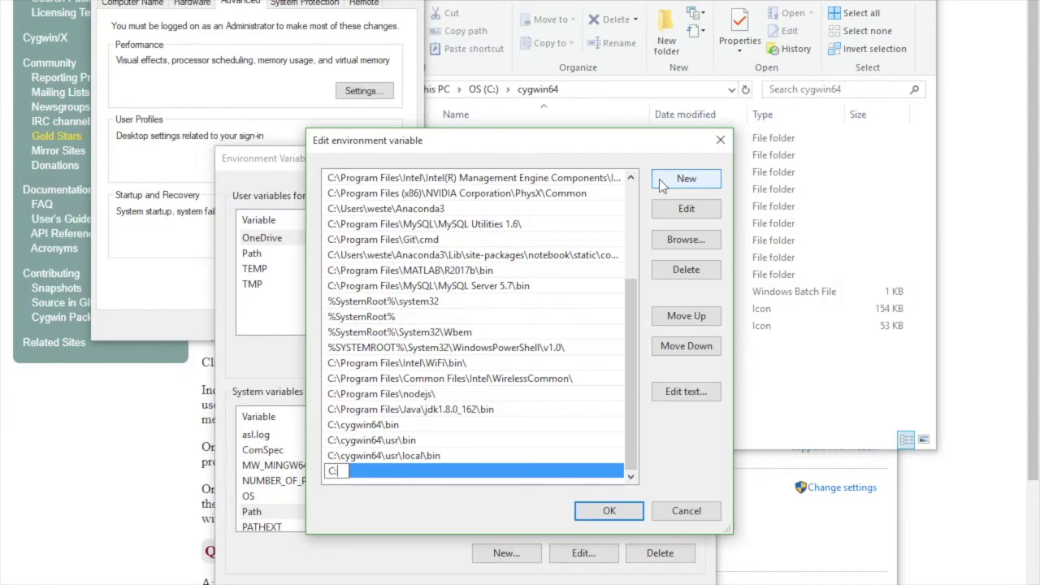
text(\cygwin64)
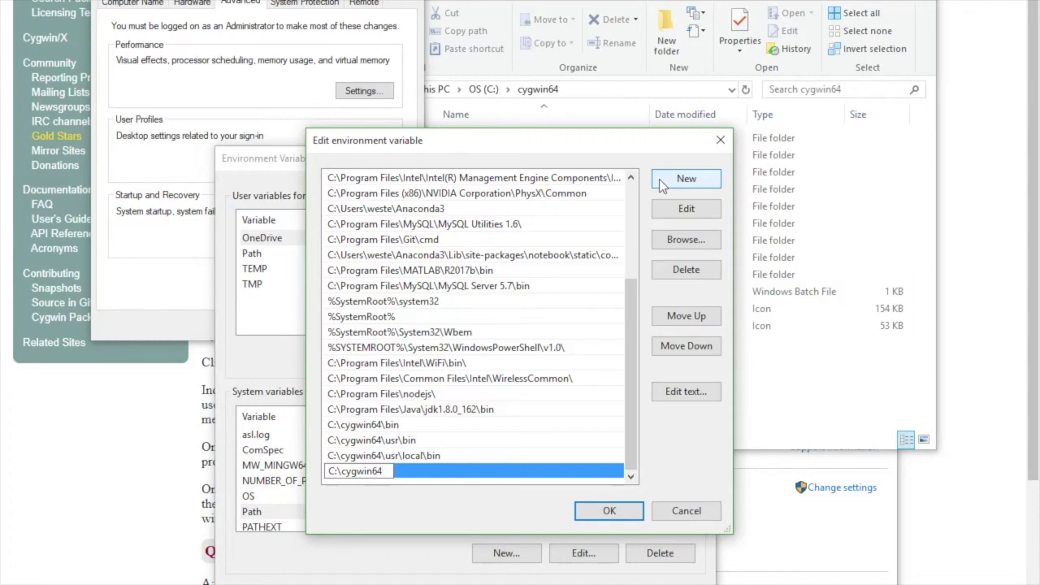
text(\)
text(lib)
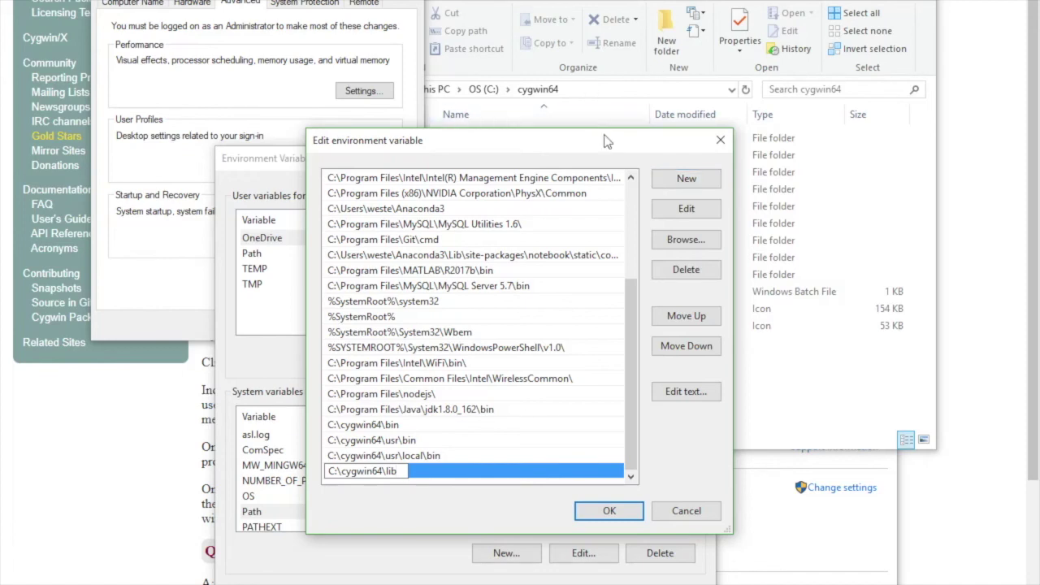
Add the Path entry C:\cygwin64\usr\lib and save the changes, accepting the environment variable and System Properties dialogs
click(681, 184)
text(C:)
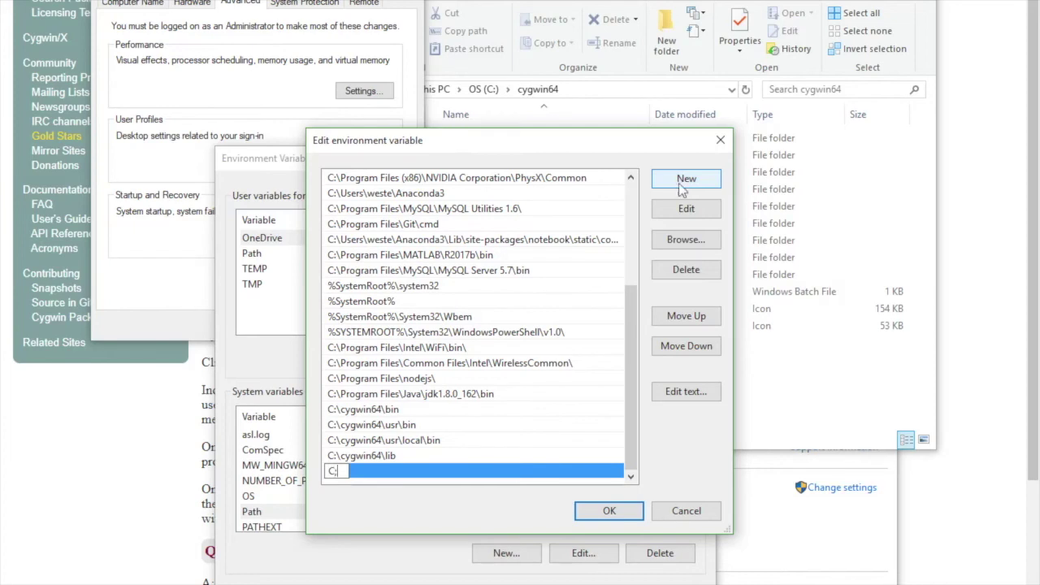
text(\cygwin64\usr\lib)
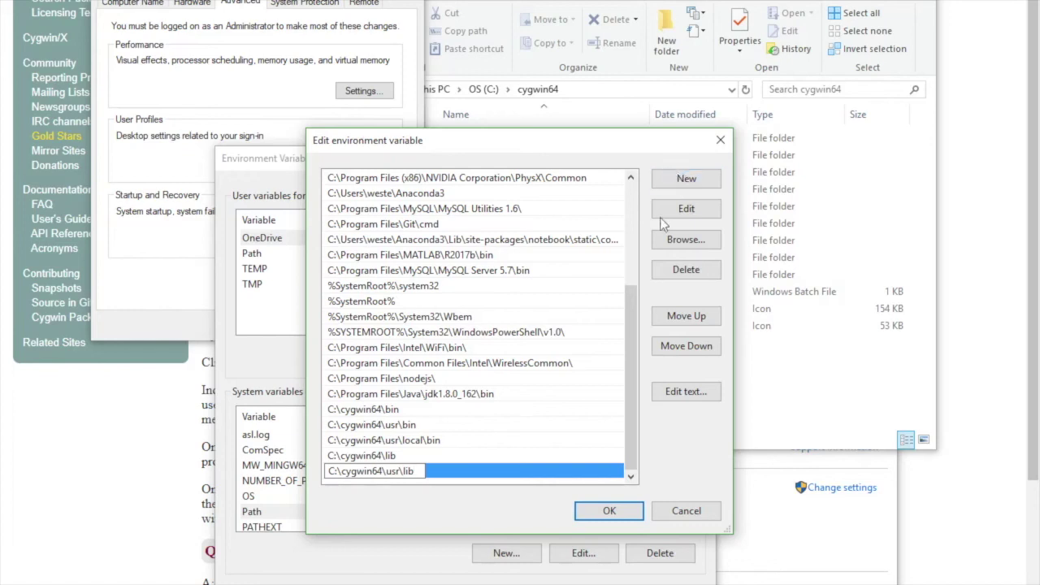
click(606, 514)
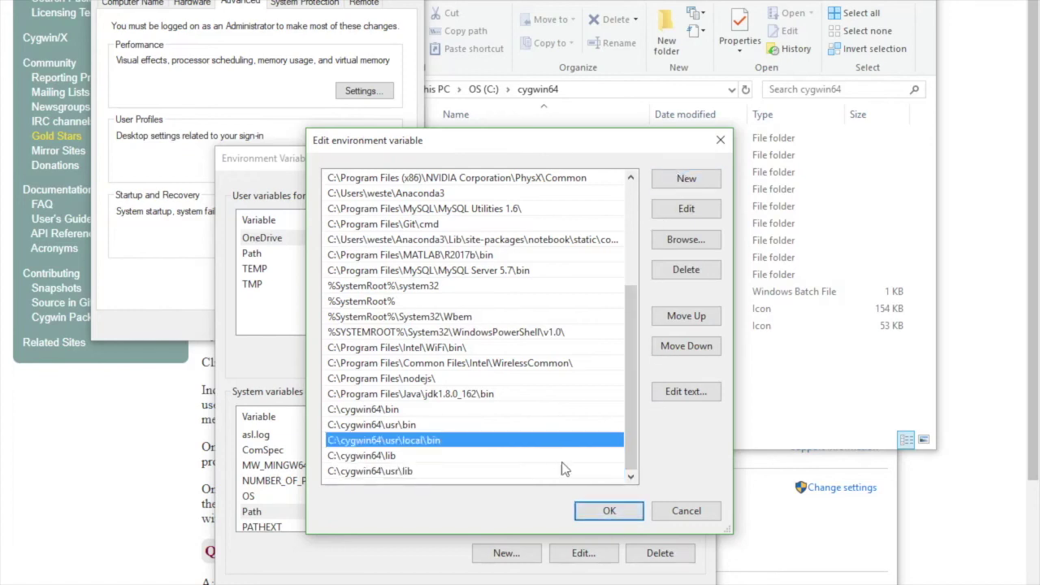
click(607, 512)
click(578, 581)
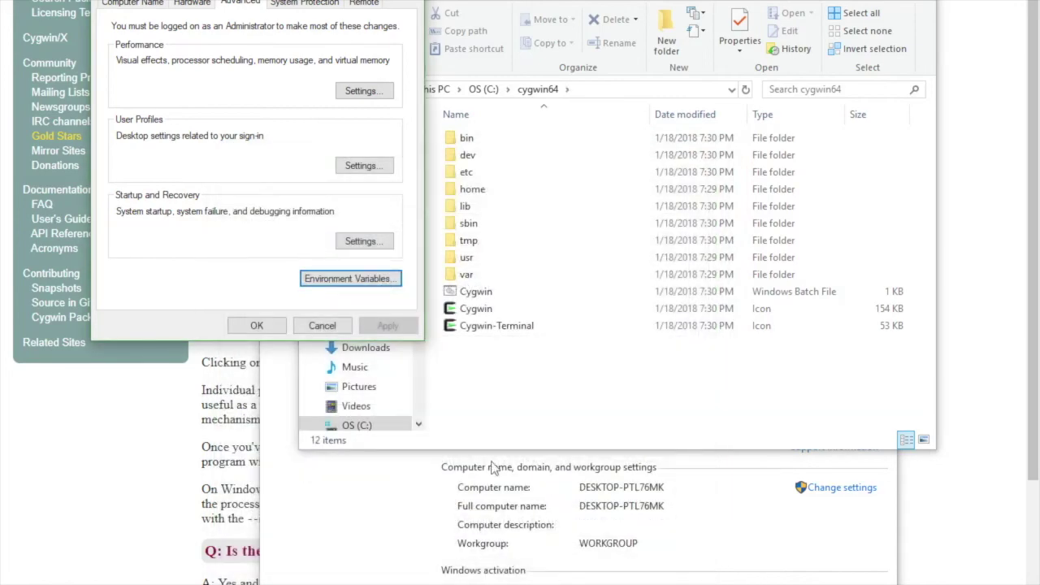
click(265, 323)
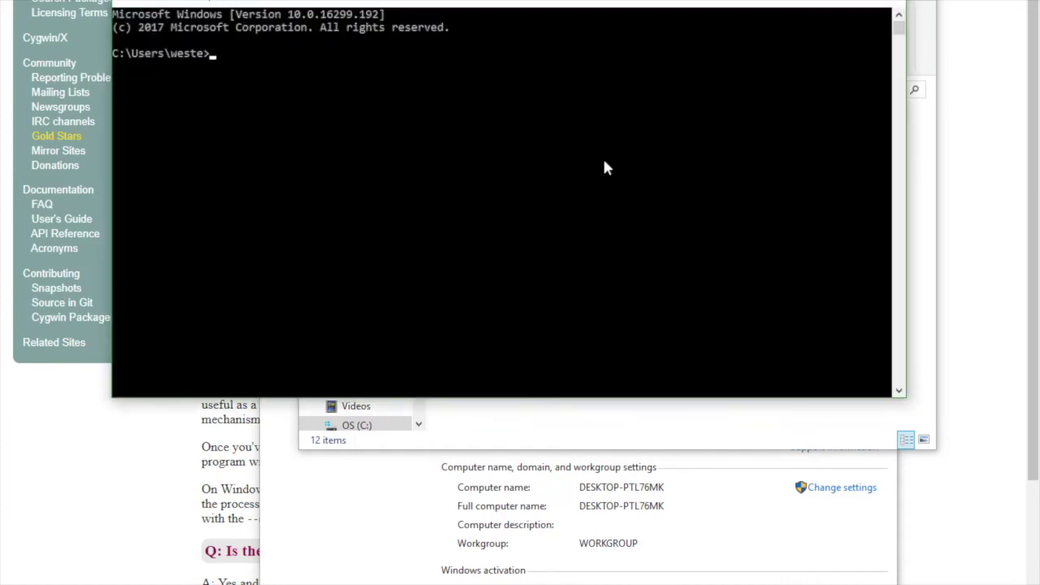
Run gcc in the Command Prompt to check that the compiler is found through the Path
text(gcc)
key(Return)
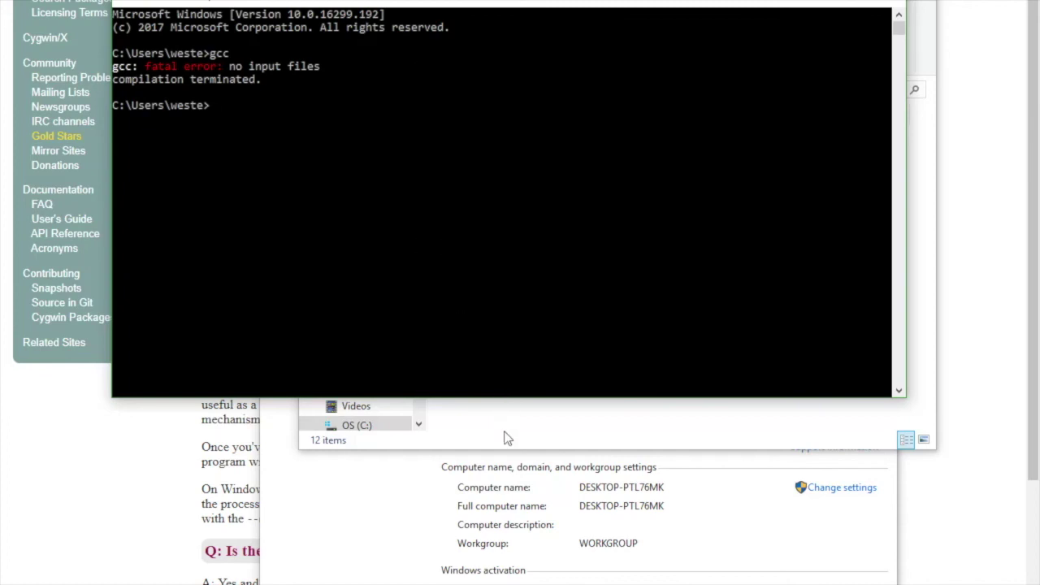
Switch to Eclipse Parallel Oxygen and create an Executable (Gnu Fortran on Windows) project named test with Debug and Release configurations, opening the Fortran perspective
key(super)
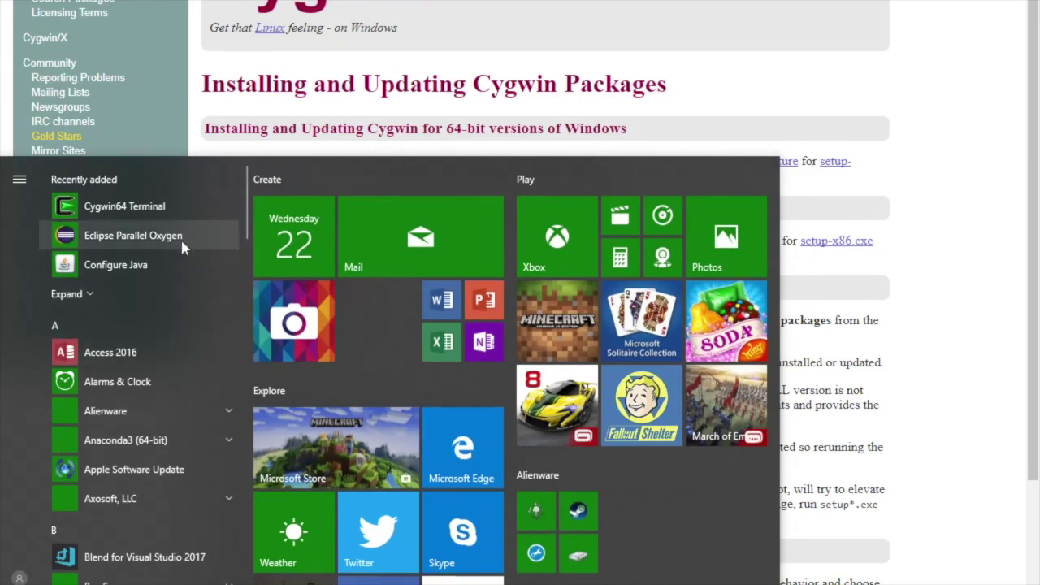
click(155, 234)
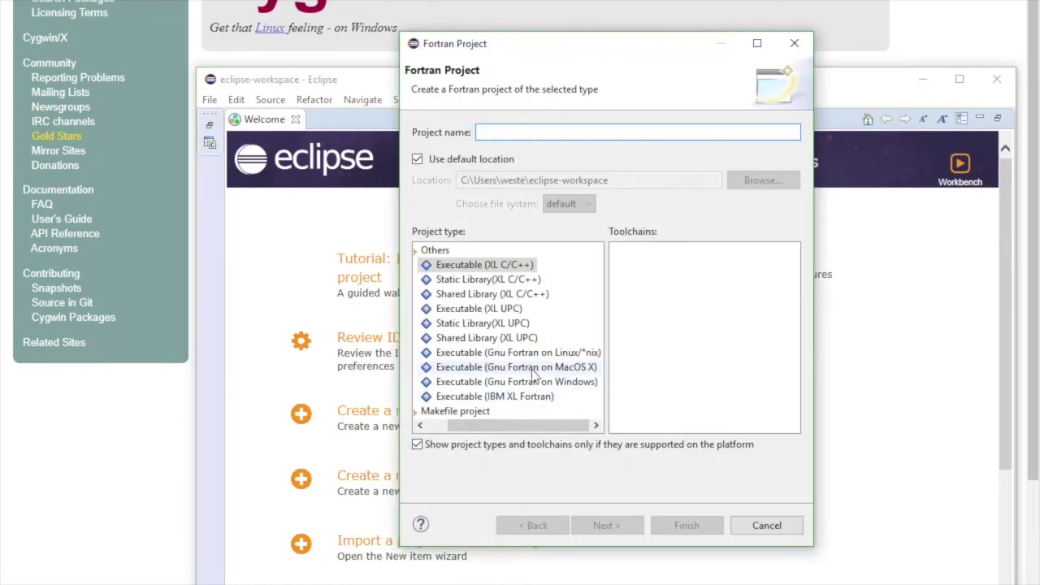
click(533, 381)
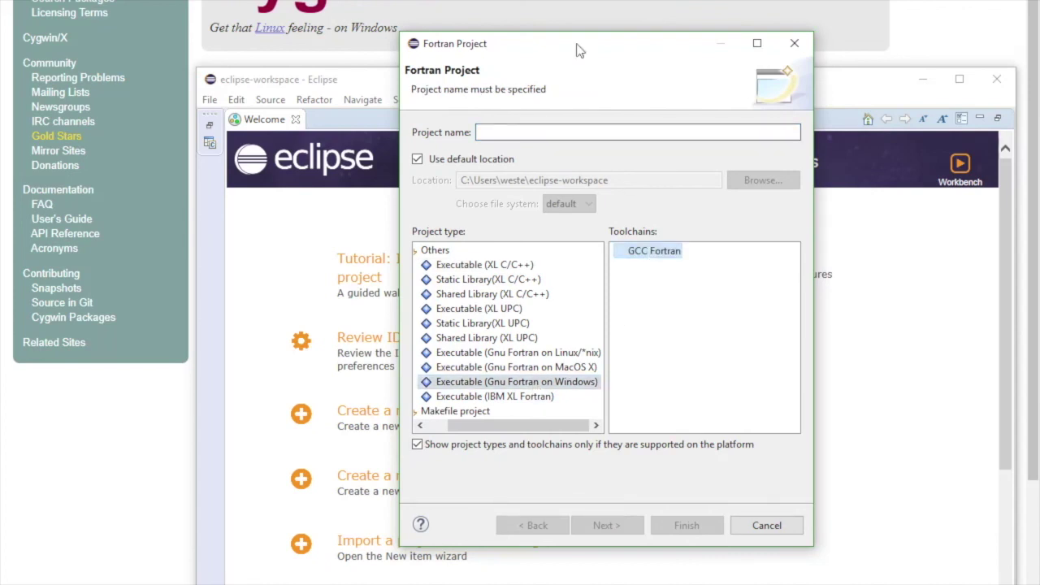
text(test)
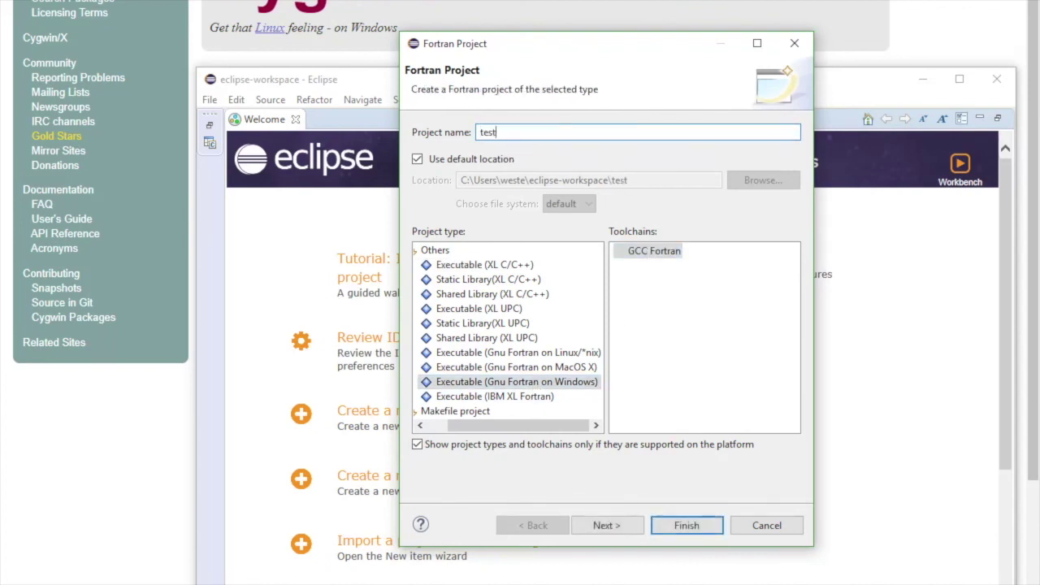
click(609, 525)
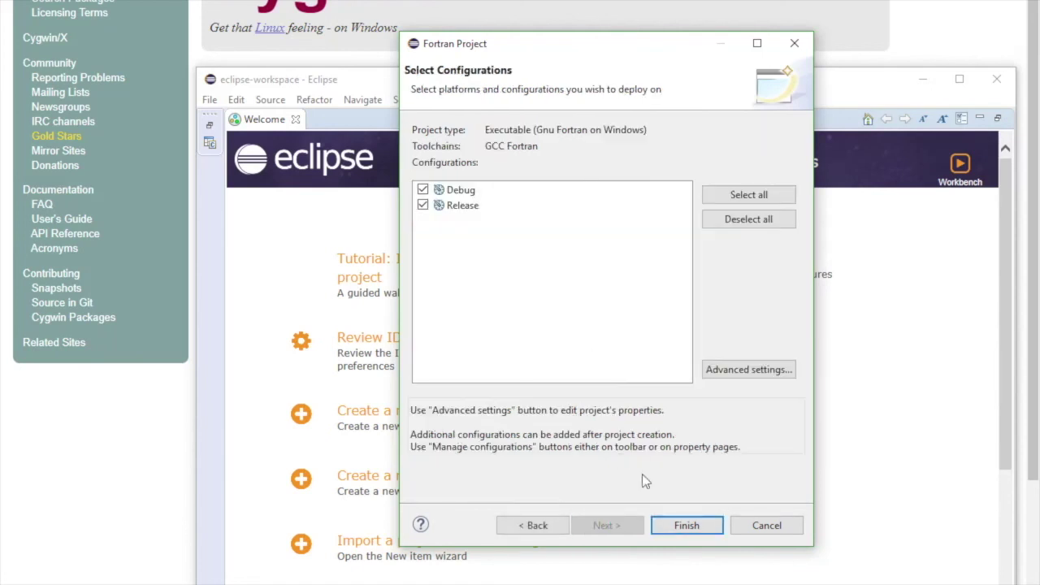
click(685, 525)
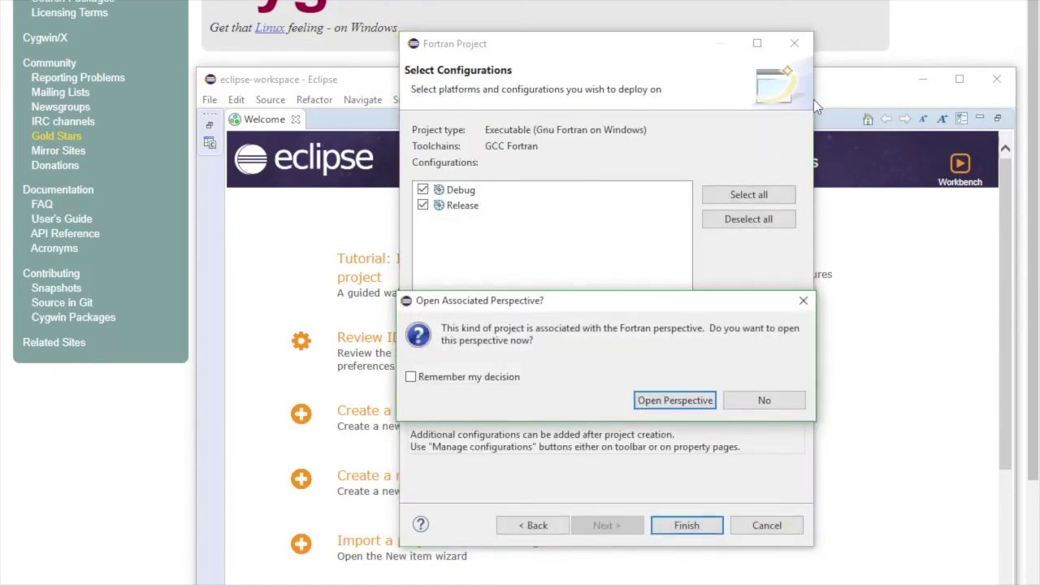
click(660, 401)
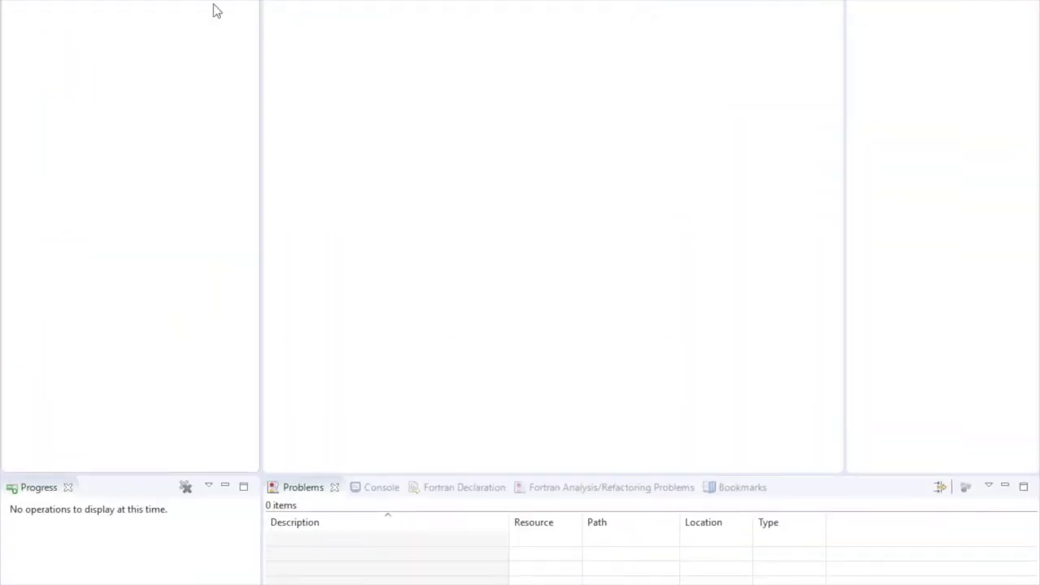
Create a Fortran source file named test.f95 in the test project with the default free-form template
key(shift+F10)
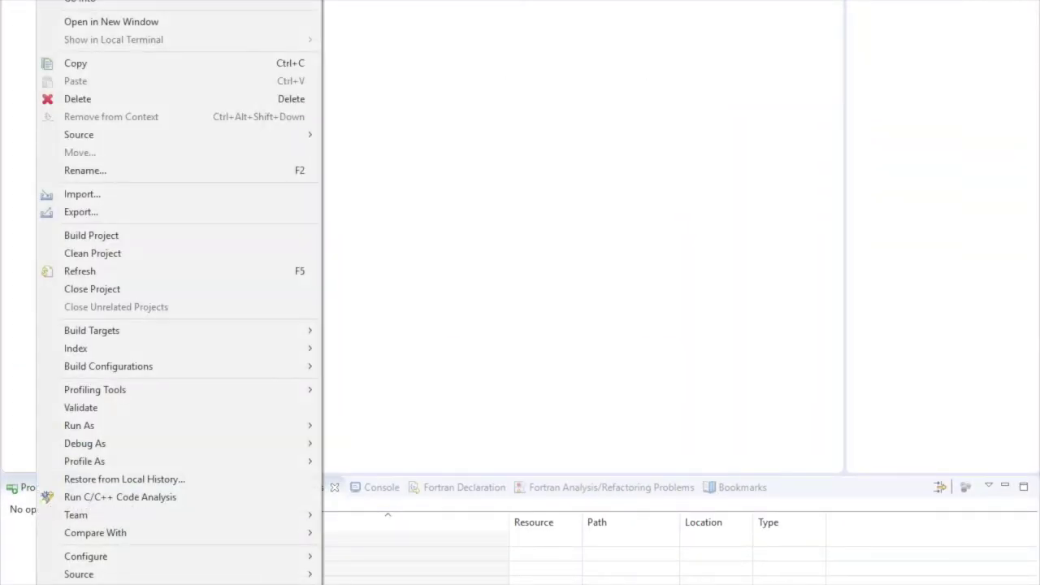
mouse_move(105, 0)
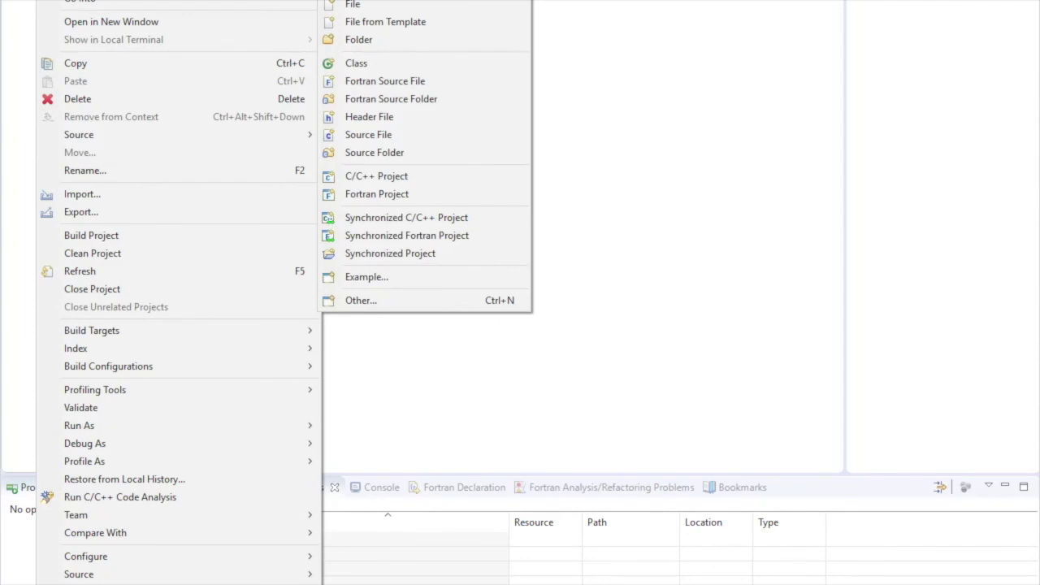
click(393, 82)
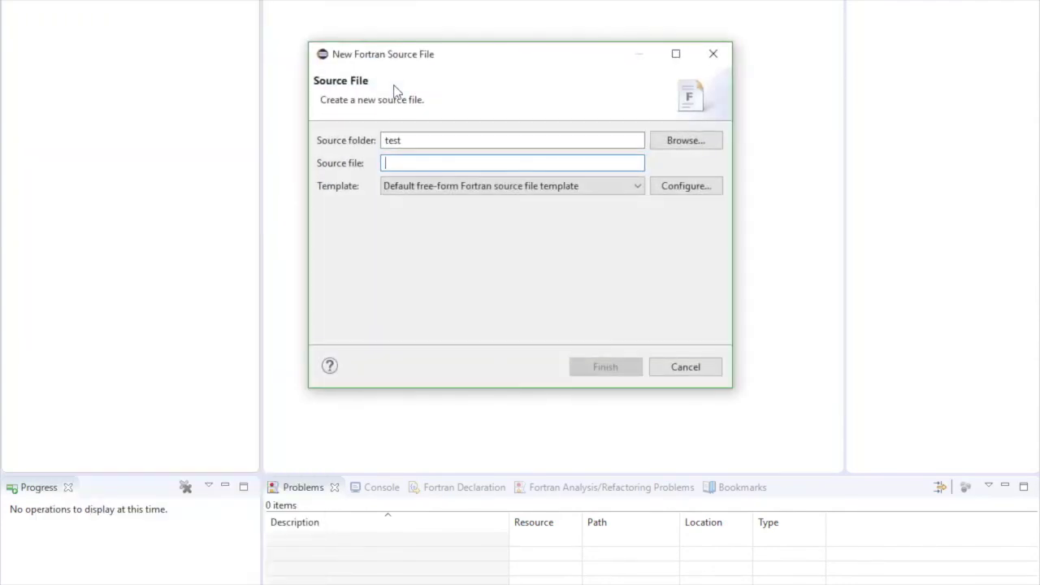
text(tes)
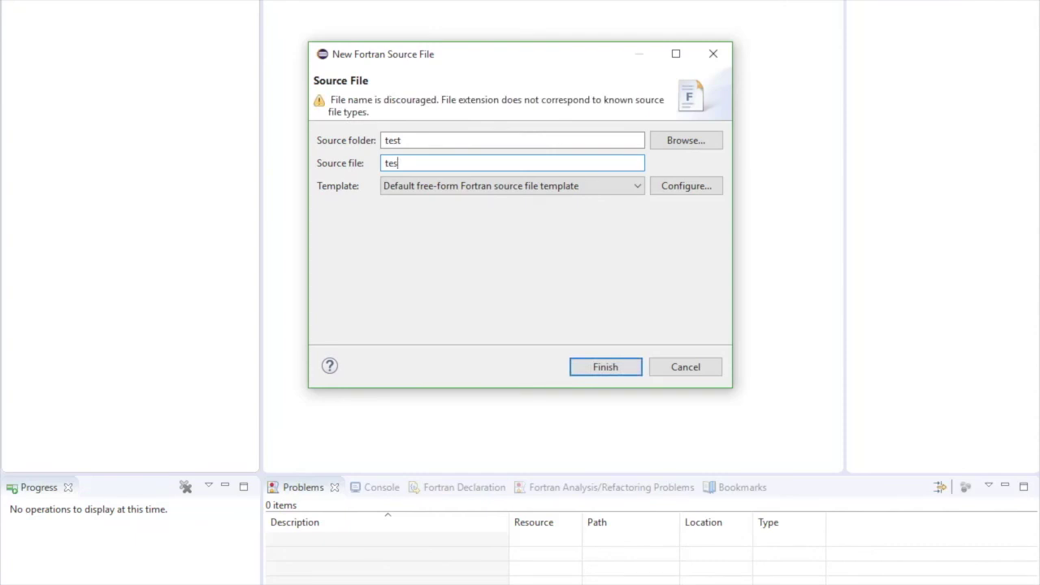
text(t.f95)
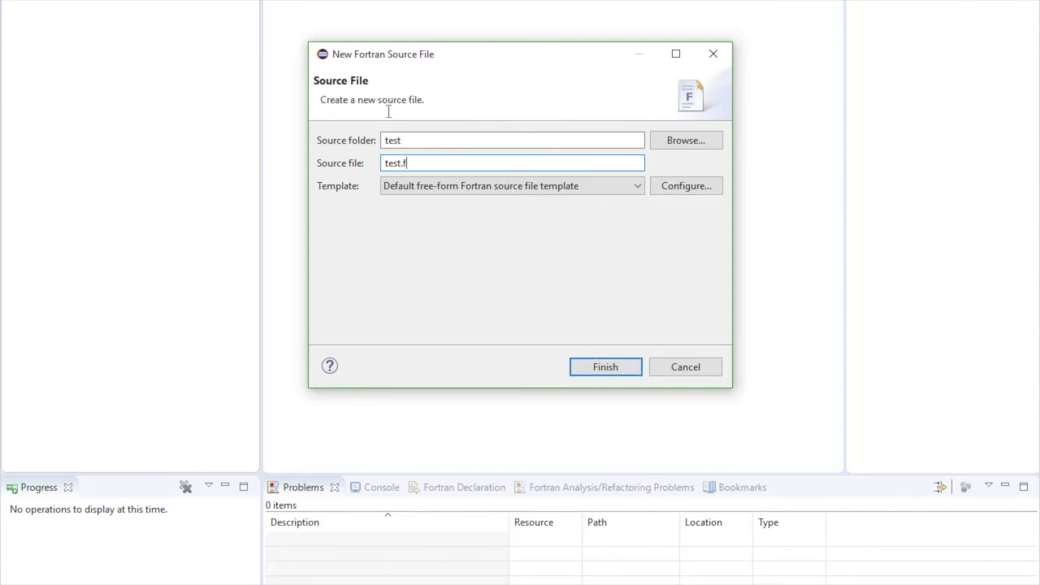
click(582, 368)
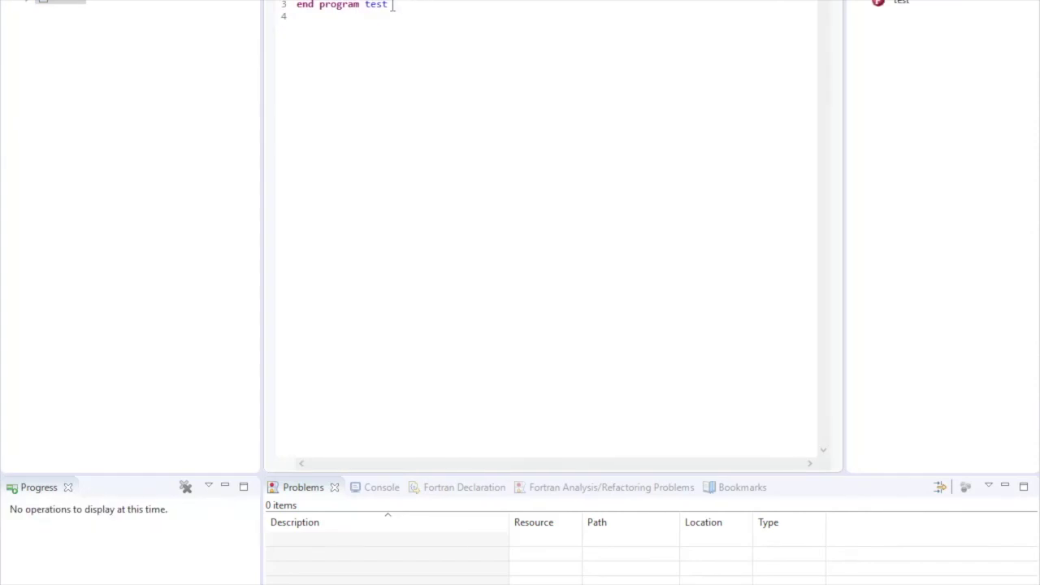
Add the statement print *, 'Fortran is working' on a new line before end program test in test.f95
key(Up)
key(Return)
text(print)
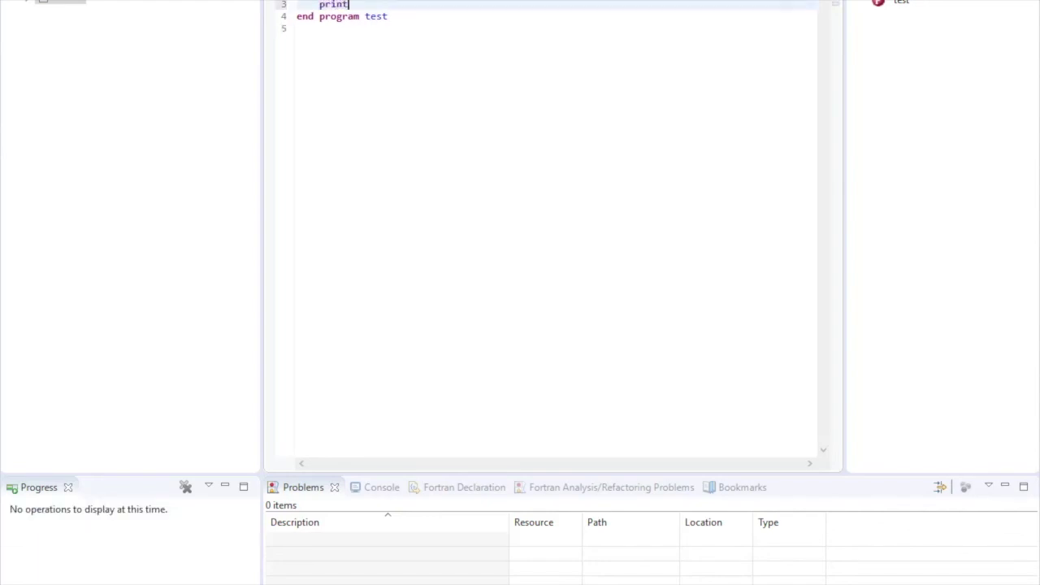
text( *)
text(, 'Fortran iw)
text( working)
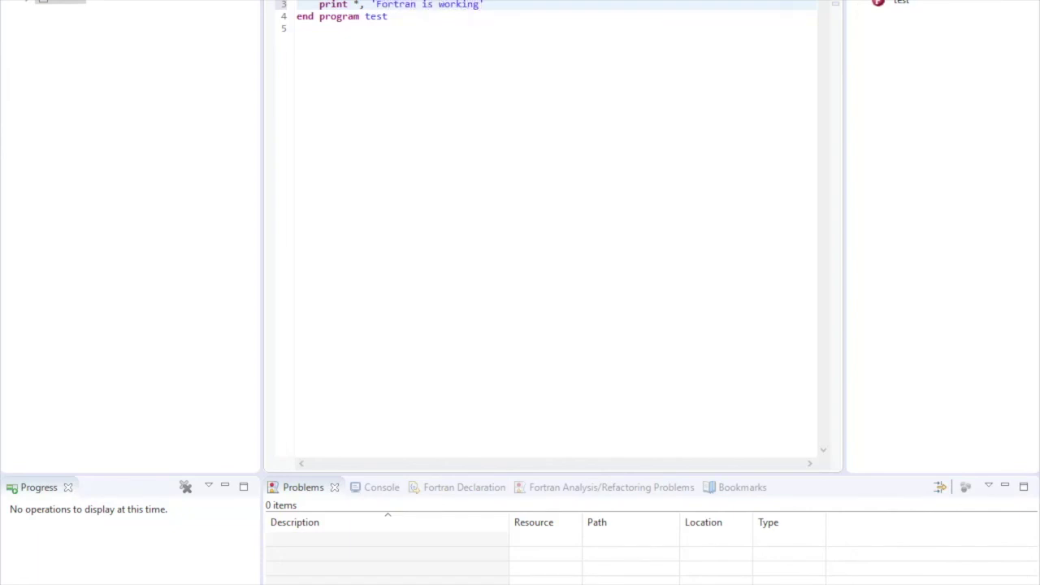
text(')
Build the test project and run test.exe as a Local Fortran Application, dismissing the Eclipse Error Reporting notification
key(ctrl+b)
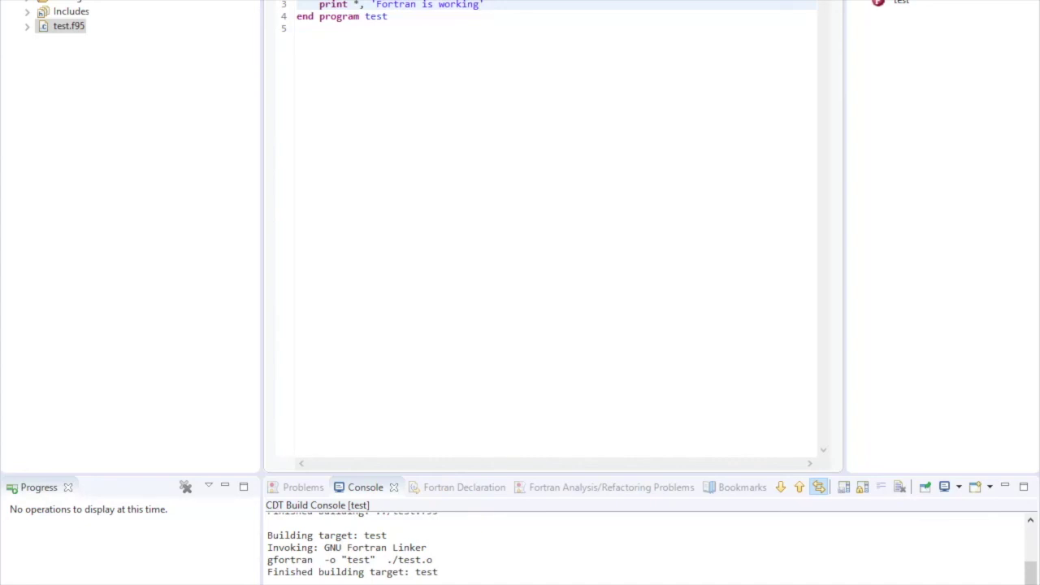
key(ctrl+F11)
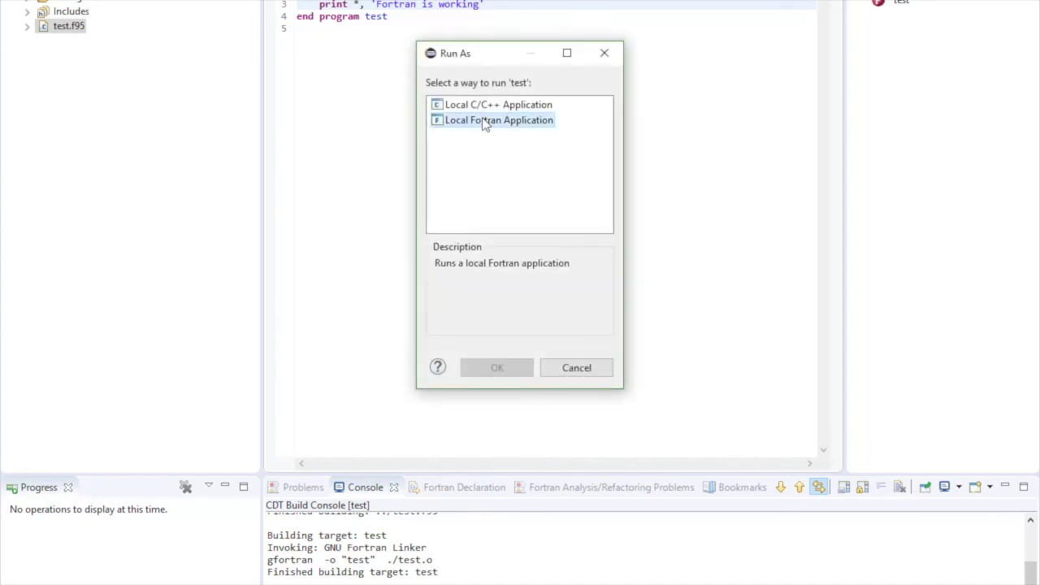
double_click(482, 119)
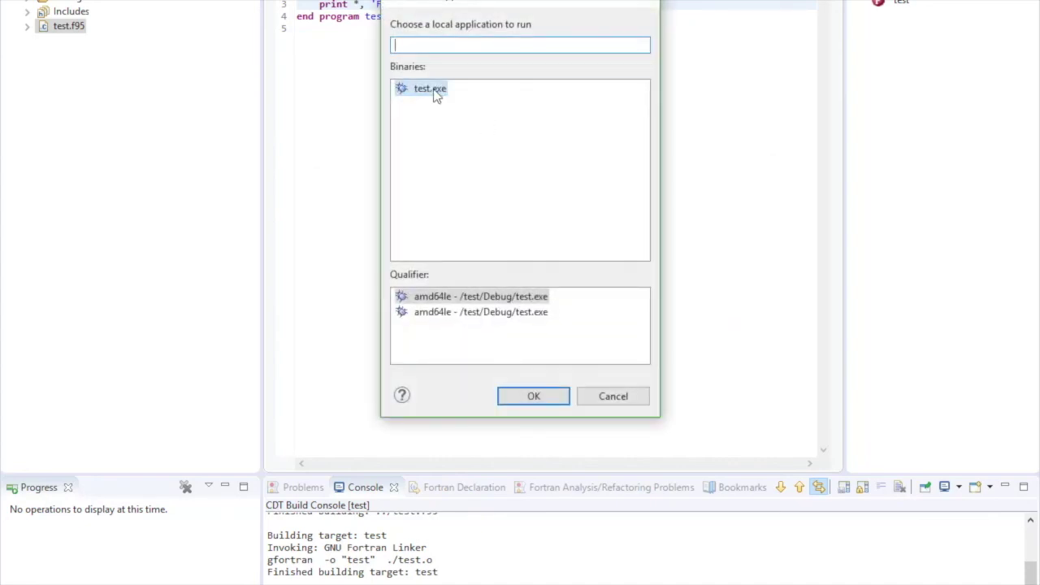
double_click(435, 90)
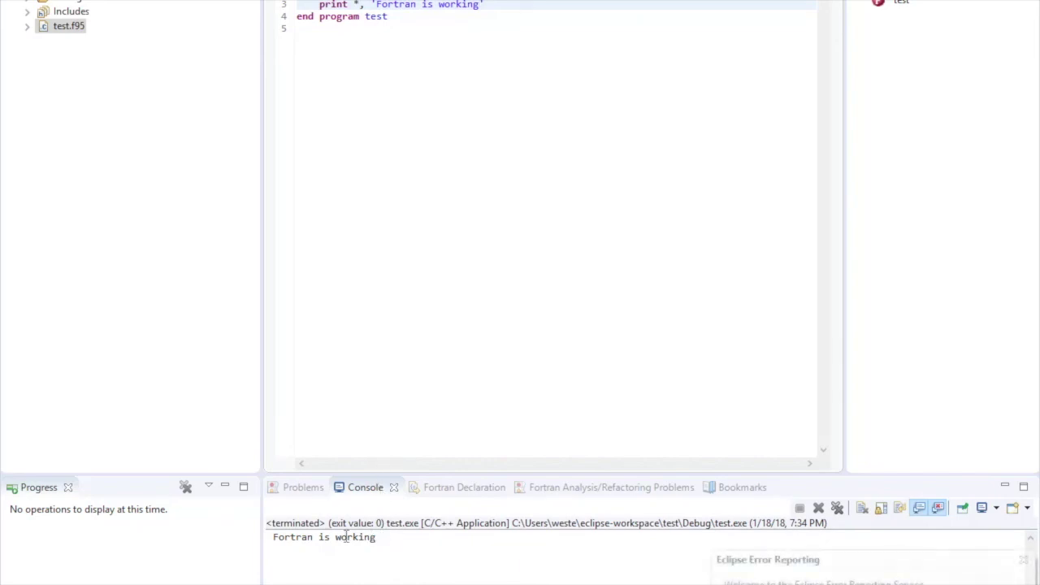
click(1023, 560)
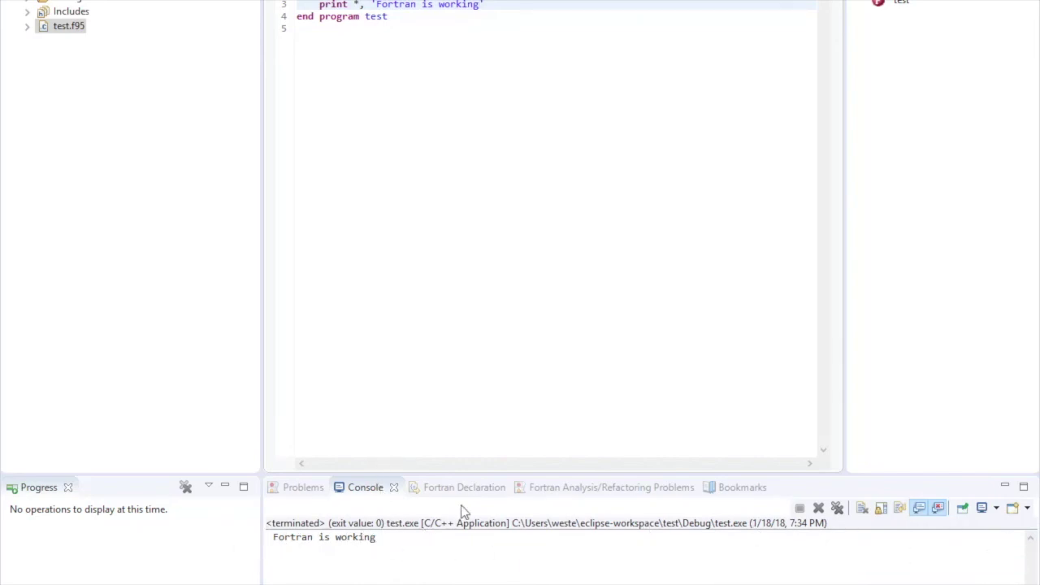